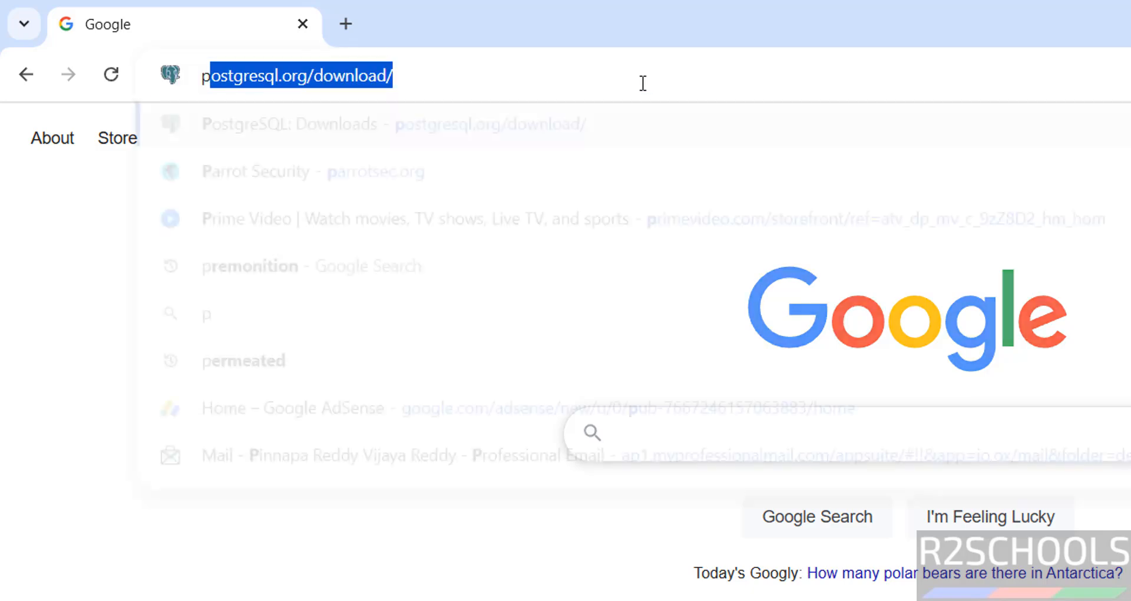
# Step: Correct the misspelled address to parrotsec.org in Chrome and load the site
pyautogui.press('BackSpace')
pyautogui.press('BackSpace')
pyautogui.press('BackSpace')
pyautogui.press('BackSpace')
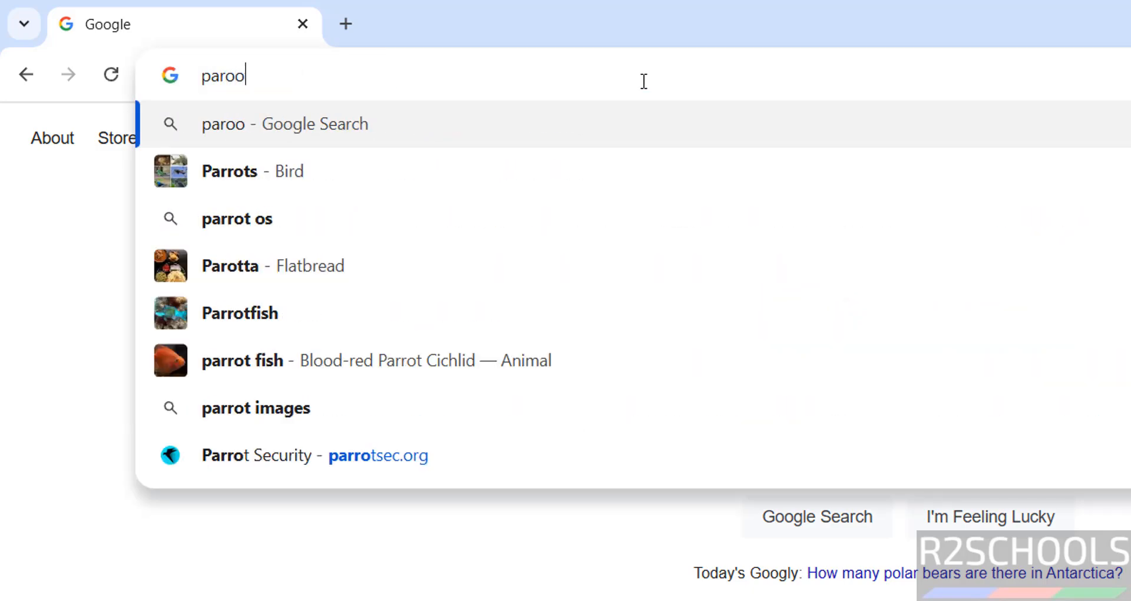
pyautogui.write('rot')
pyautogui.press('BackSpace')
pyautogui.press('BackSpace')
pyautogui.write('rotsec')
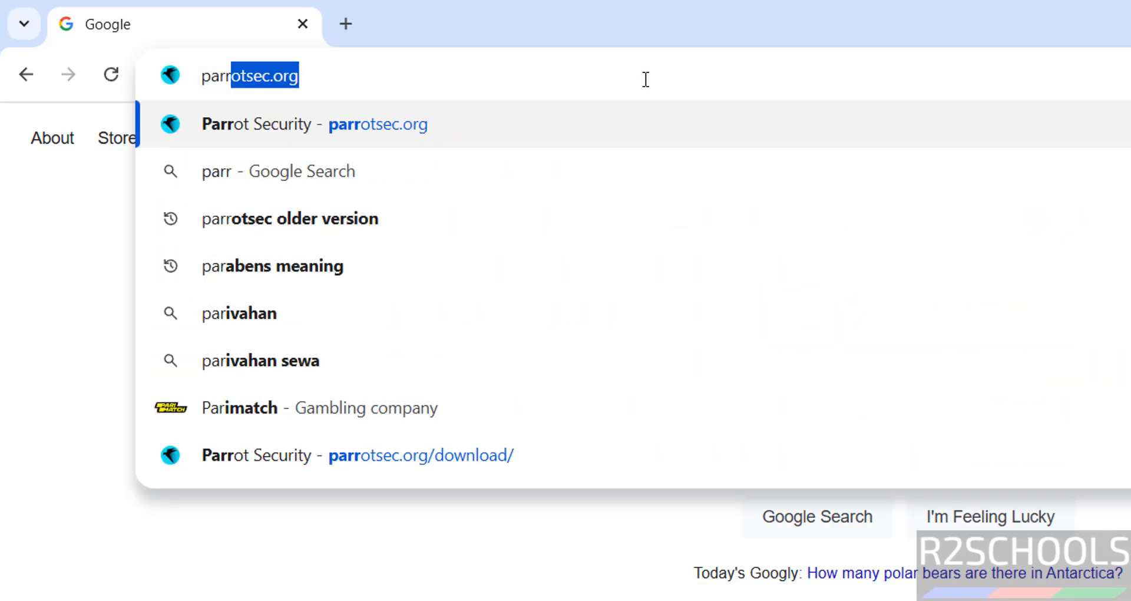
pyautogui.write('.or')
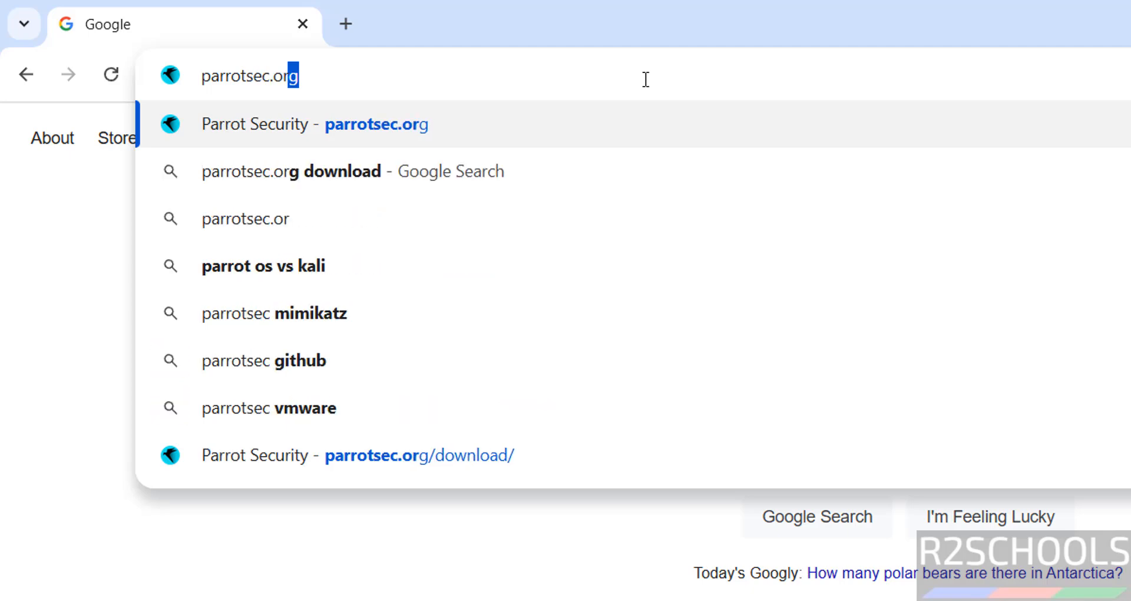
pyautogui.press('Return')
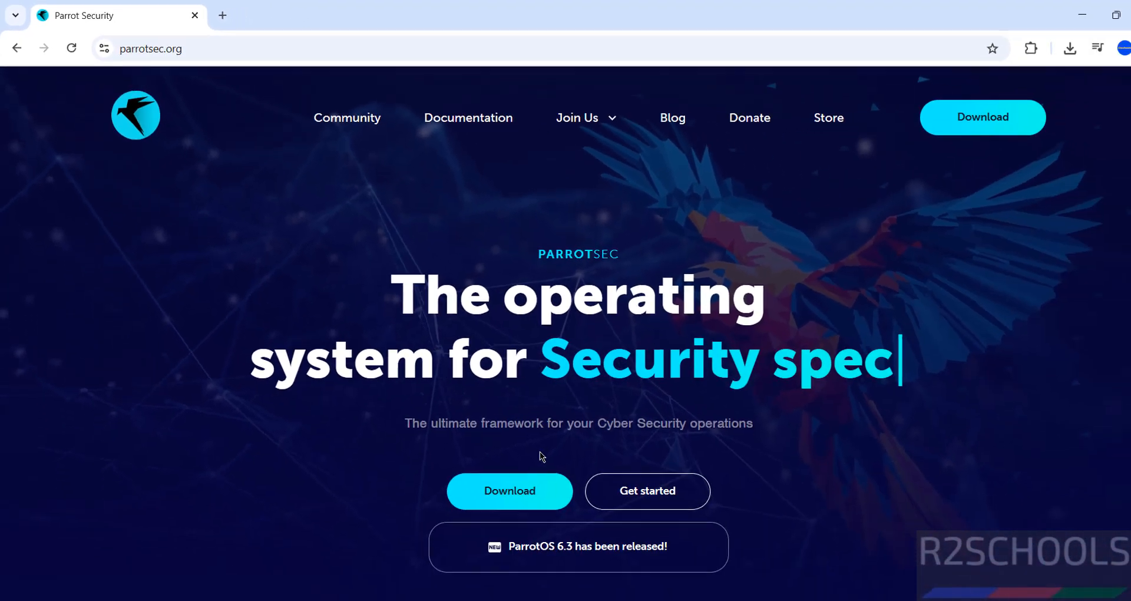
# Step: Go to the ParrotOS download page and choose the Live category
pyautogui.click(935, 126)
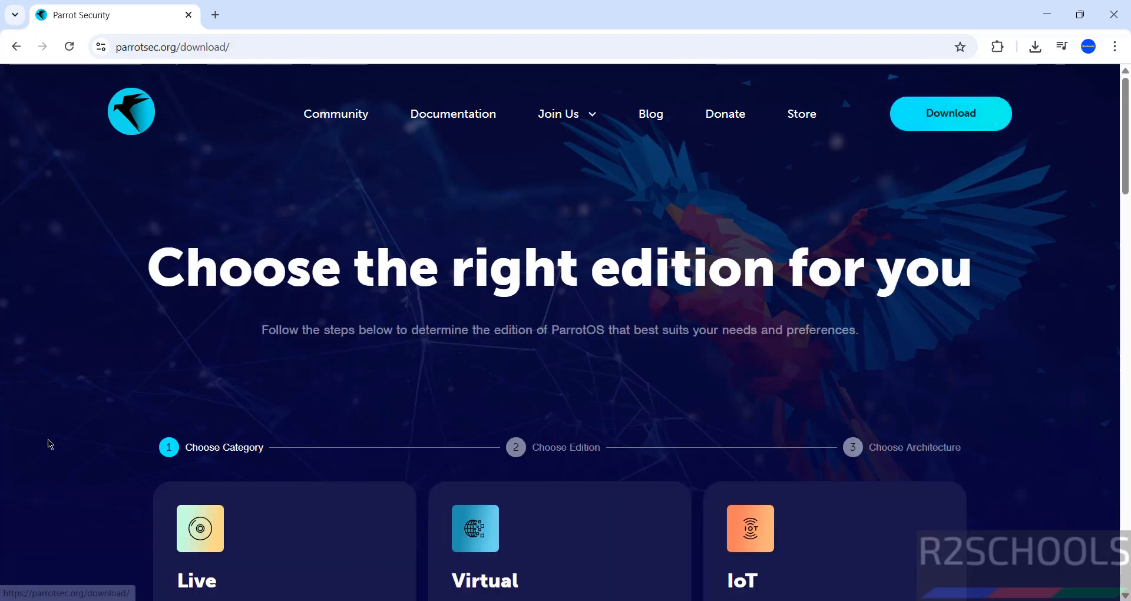
pyautogui.scroll(-4, 49, 443)
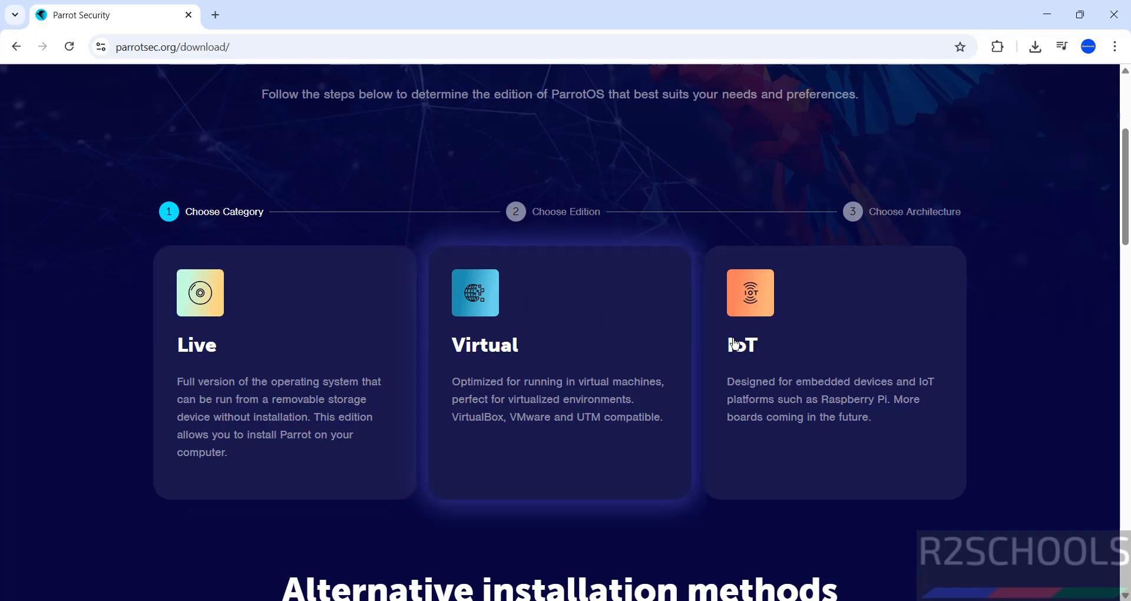
pyautogui.click(216, 307)
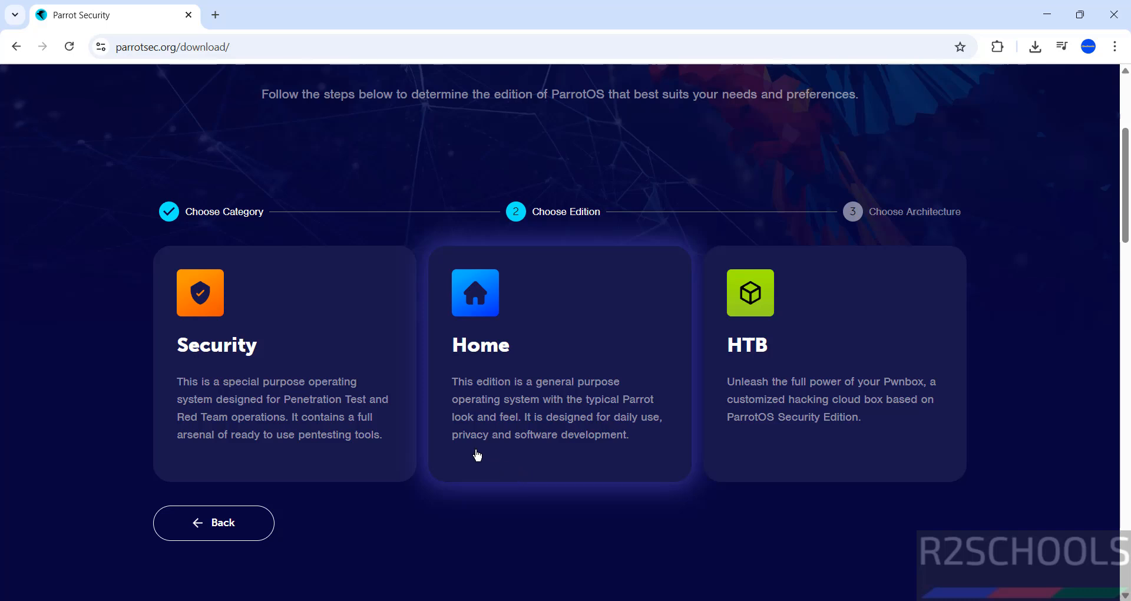
# Step: Start downloading the Home edition AMD64 ISO and show Chrome's download history with Ctrl+J
pyautogui.click(561, 396)
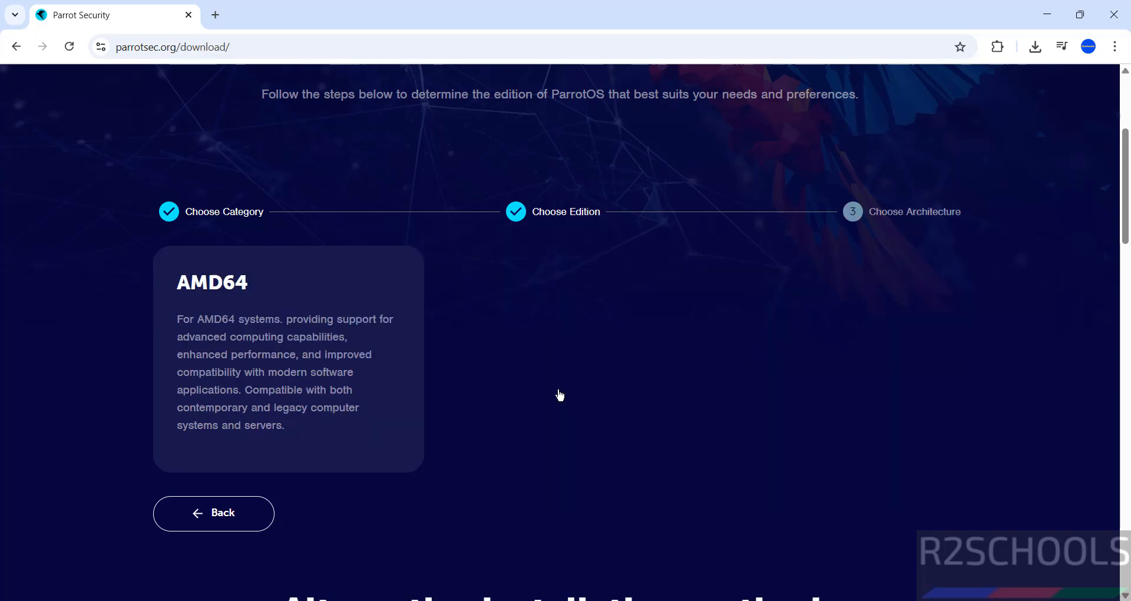
pyautogui.click(299, 326)
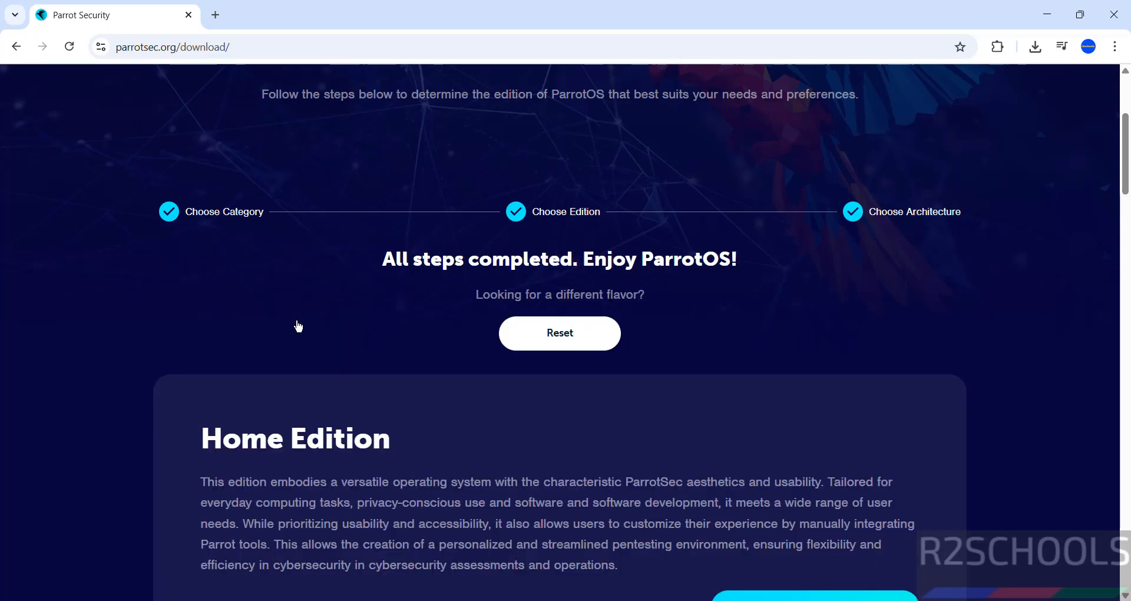
pyautogui.scroll(-7, 506, 436)
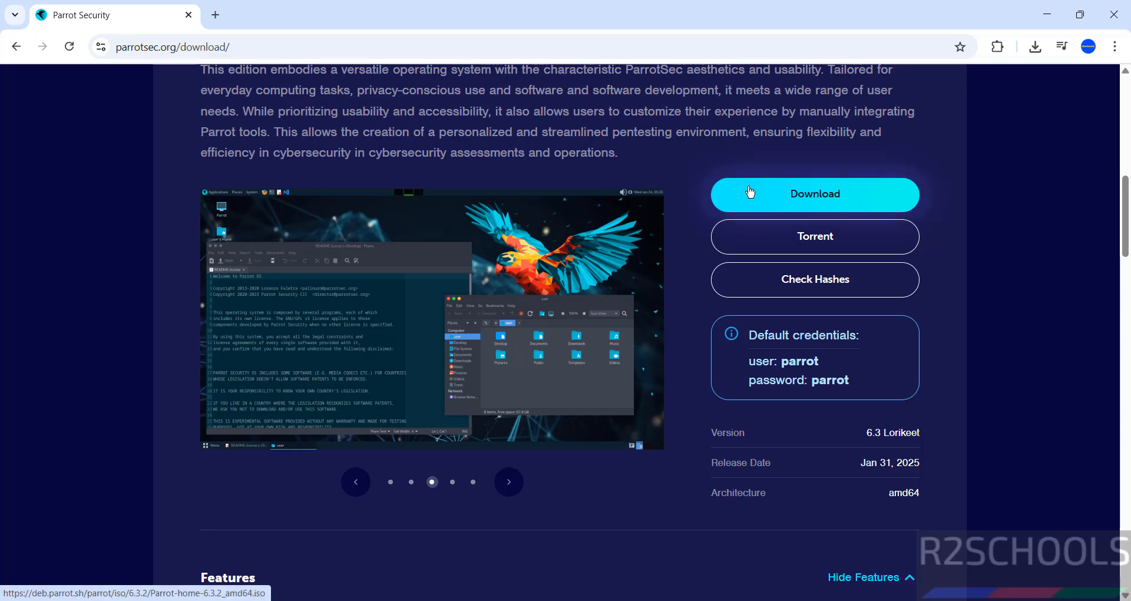
pyautogui.click(750, 192)
pyautogui.hotkey('ctrl', 'j')
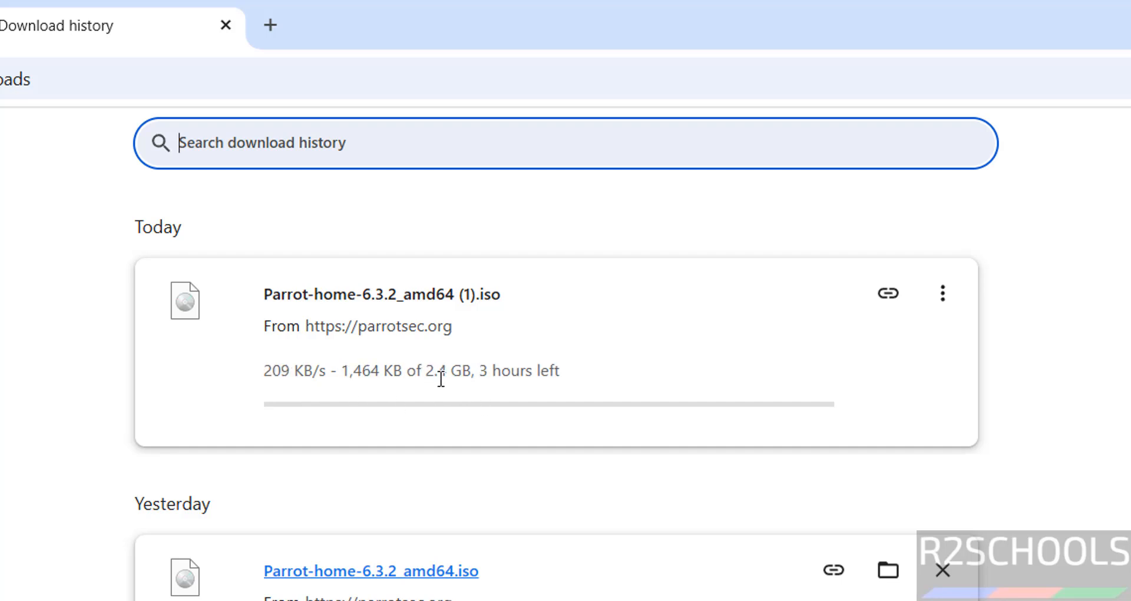
# Step: Cancel the duplicate Parrot-home-6.3.2_amd64 (1).iso download and remove it from the list
pyautogui.click(958, 297)
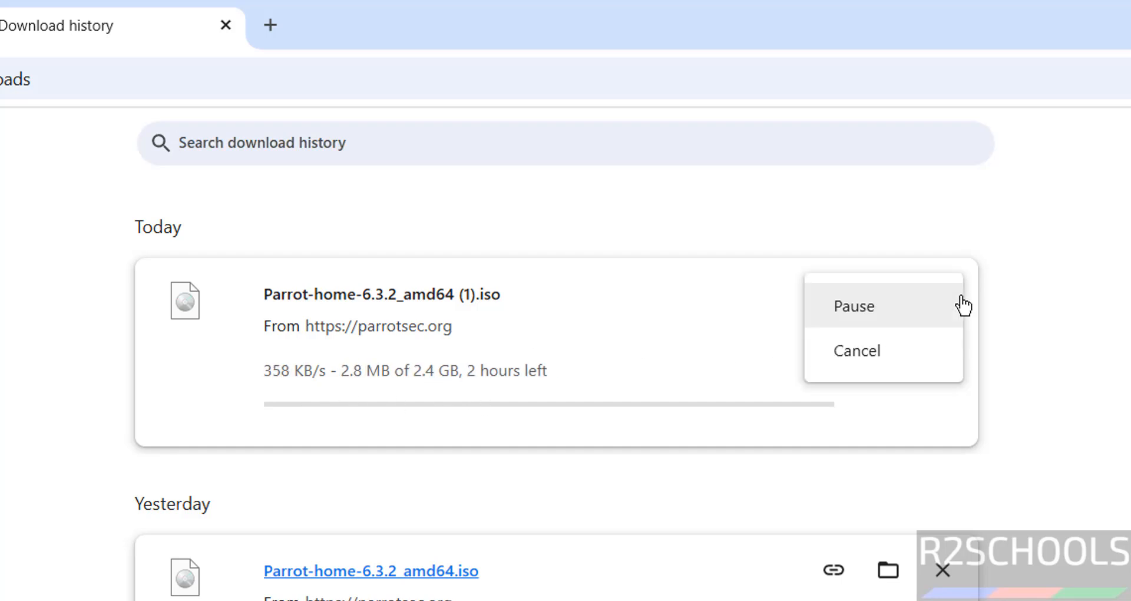
pyautogui.click(905, 353)
pyautogui.click(941, 302)
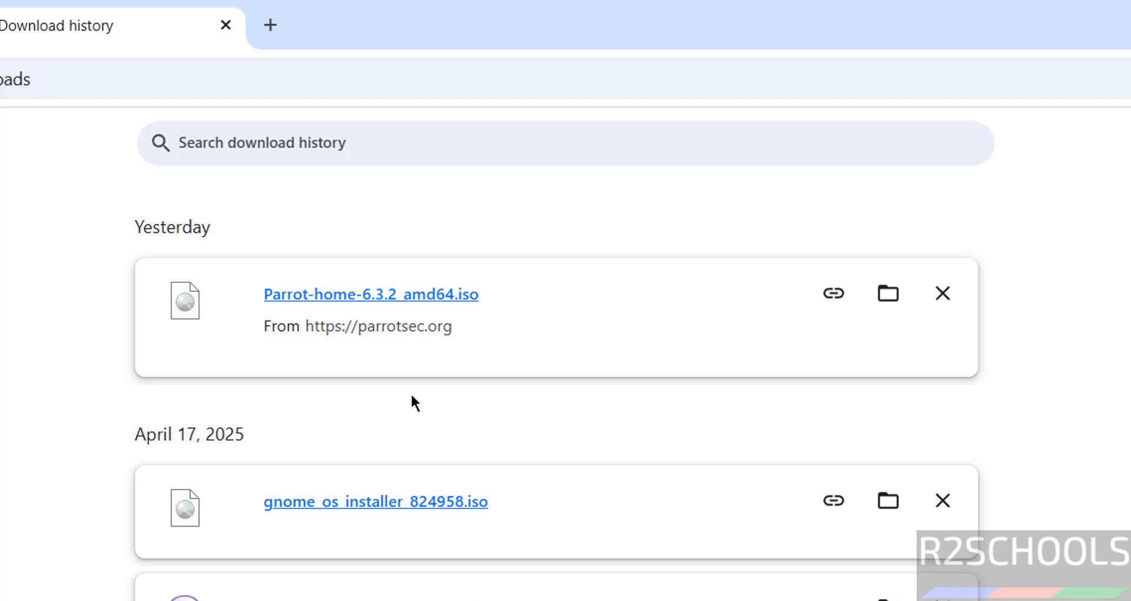
# Step: Launch VMware Workstation Pro and start the New Virtual Machine Wizard past its first page
pyautogui.press('super')
pyautogui.write('vmware')
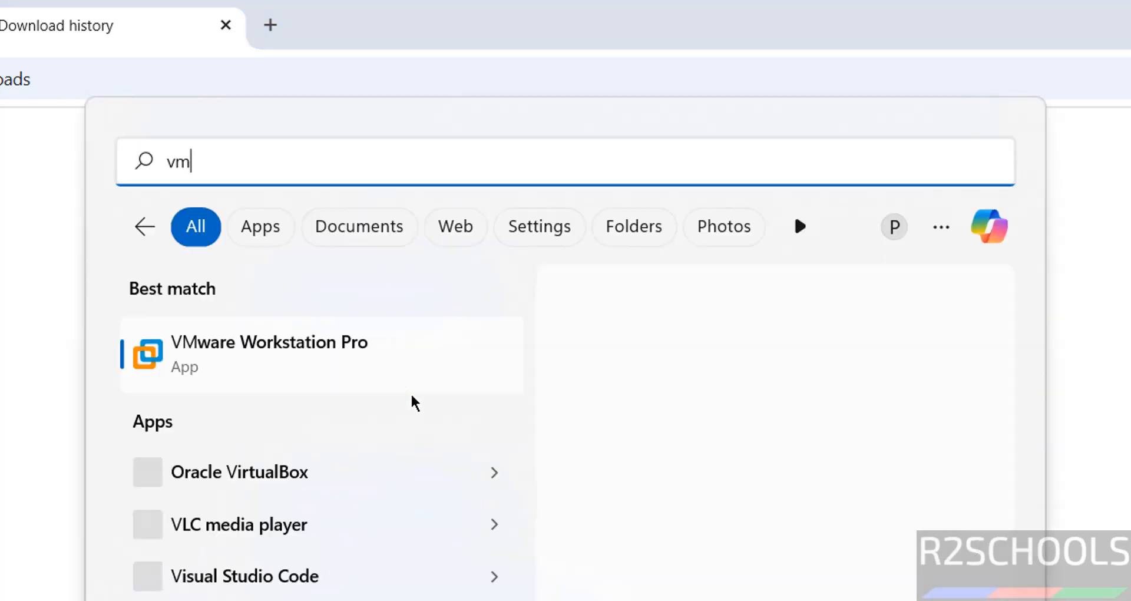
pyautogui.click(358, 370)
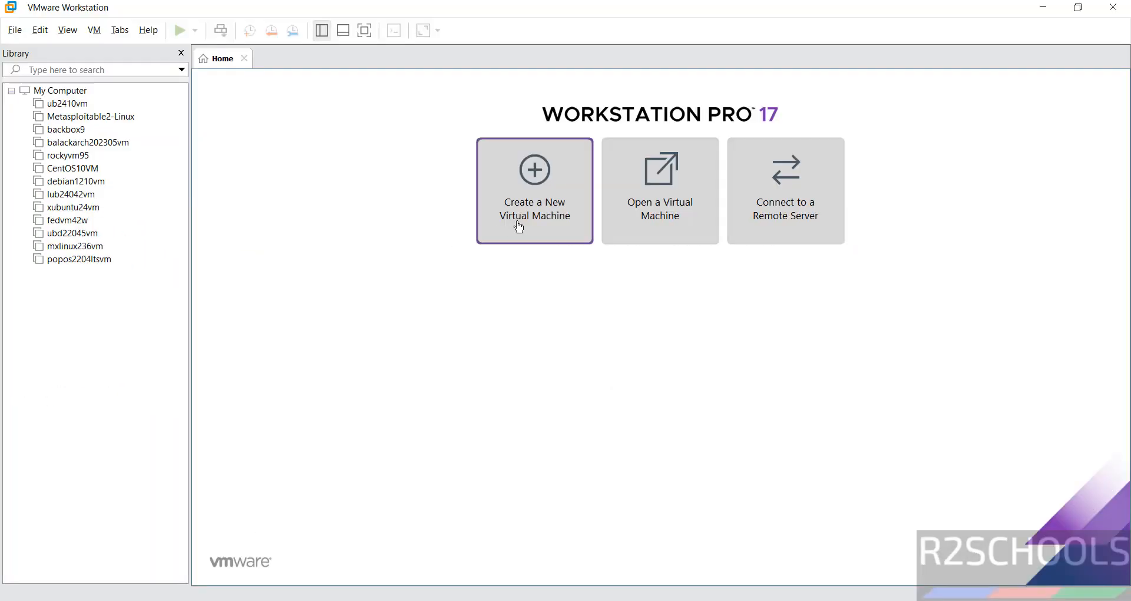
pyautogui.click(14, 30)
pyautogui.moveTo(39, 30)
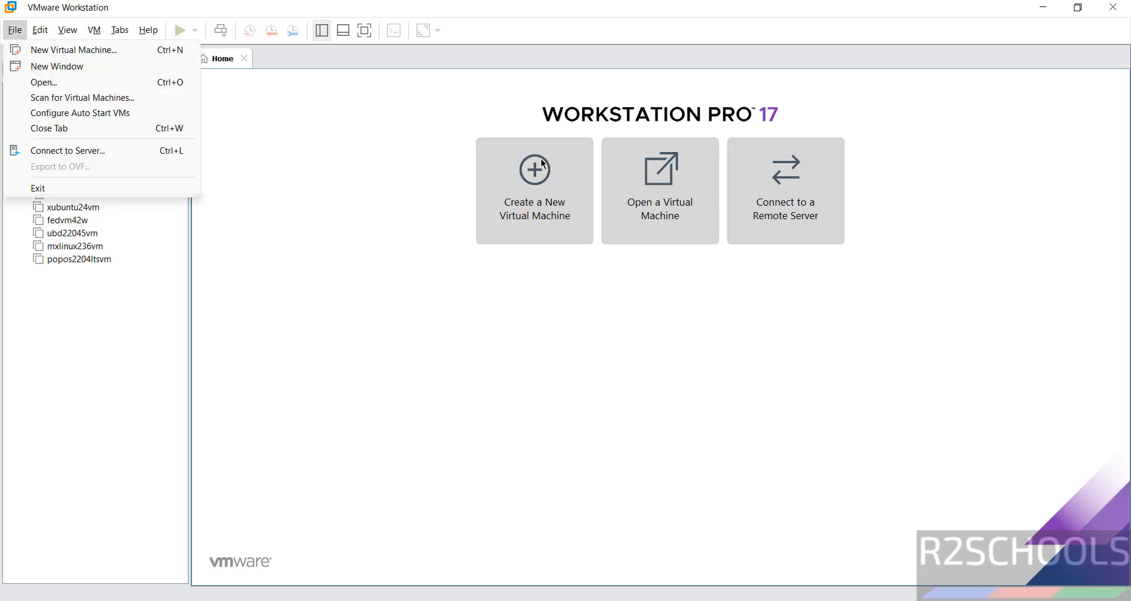
pyautogui.click(567, 196)
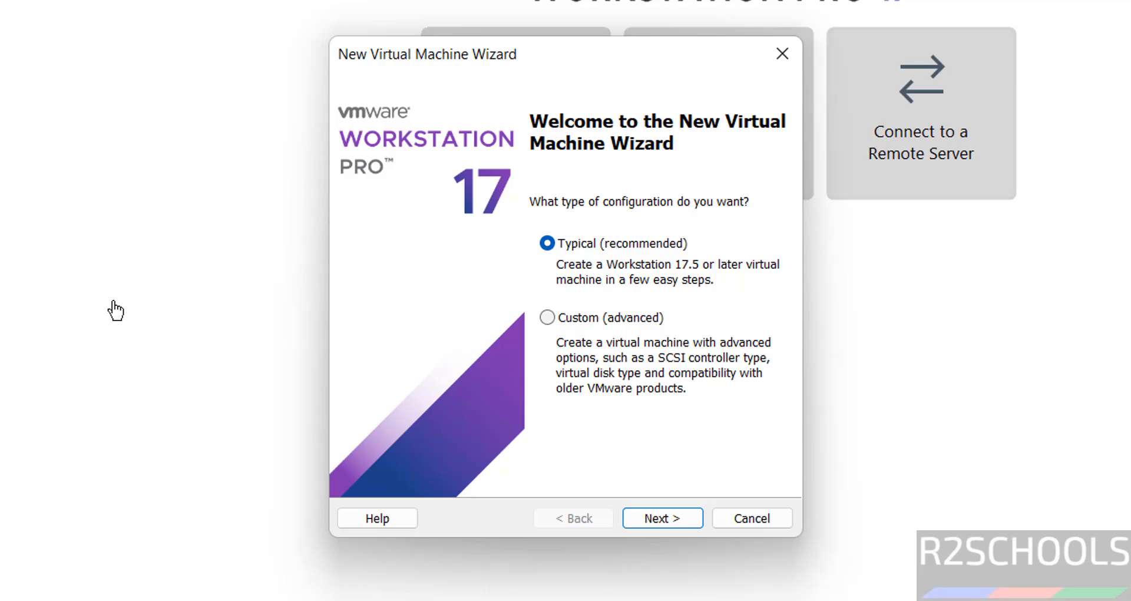
pyautogui.click(652, 517)
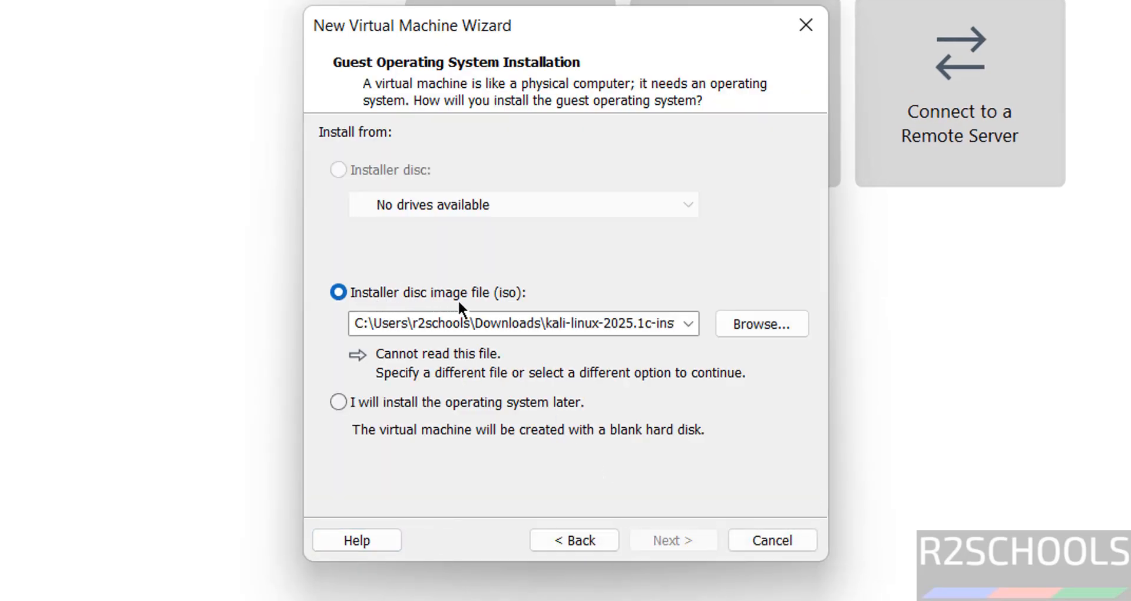
# Step: Use Parrot-home-6.3.2_amd64.iso from Downloads as the installer disc image and continue
pyautogui.click(772, 323)
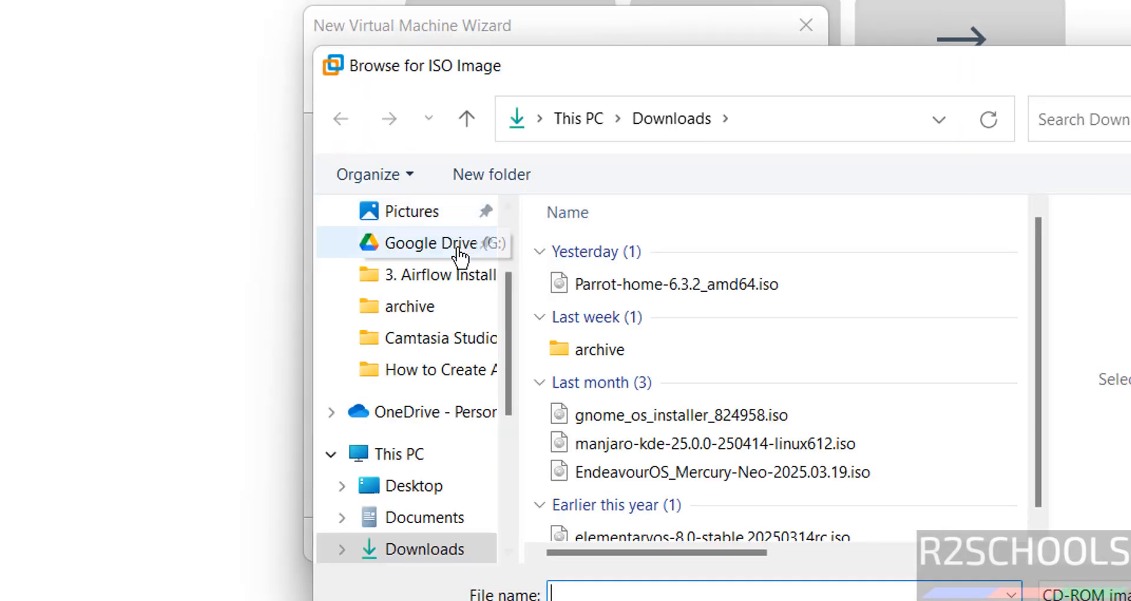
pyautogui.click(637, 284)
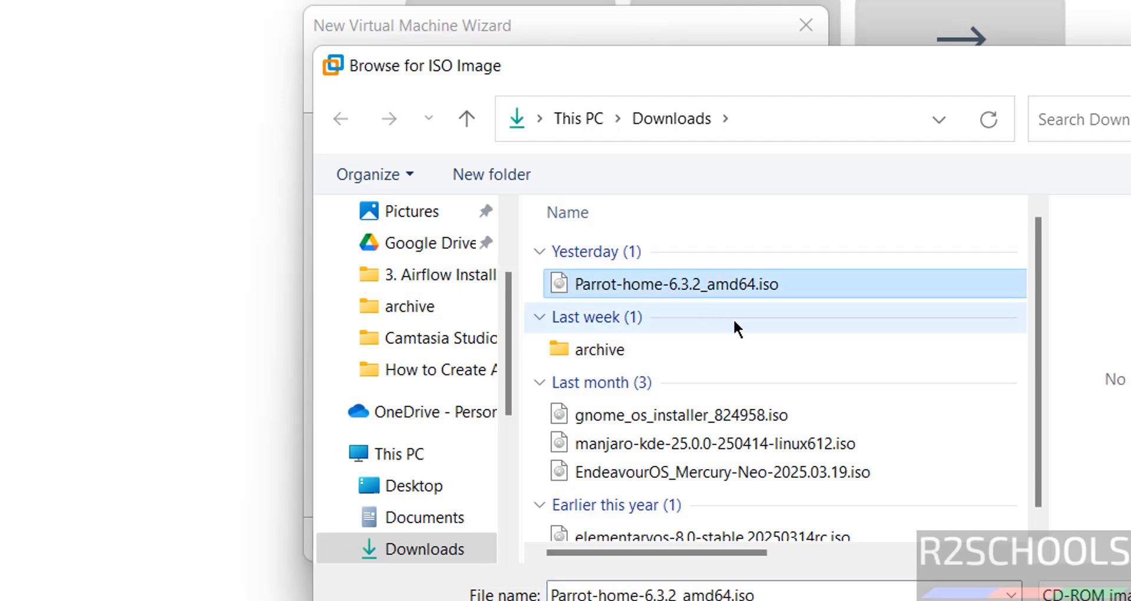
pyautogui.click(1108, 600)
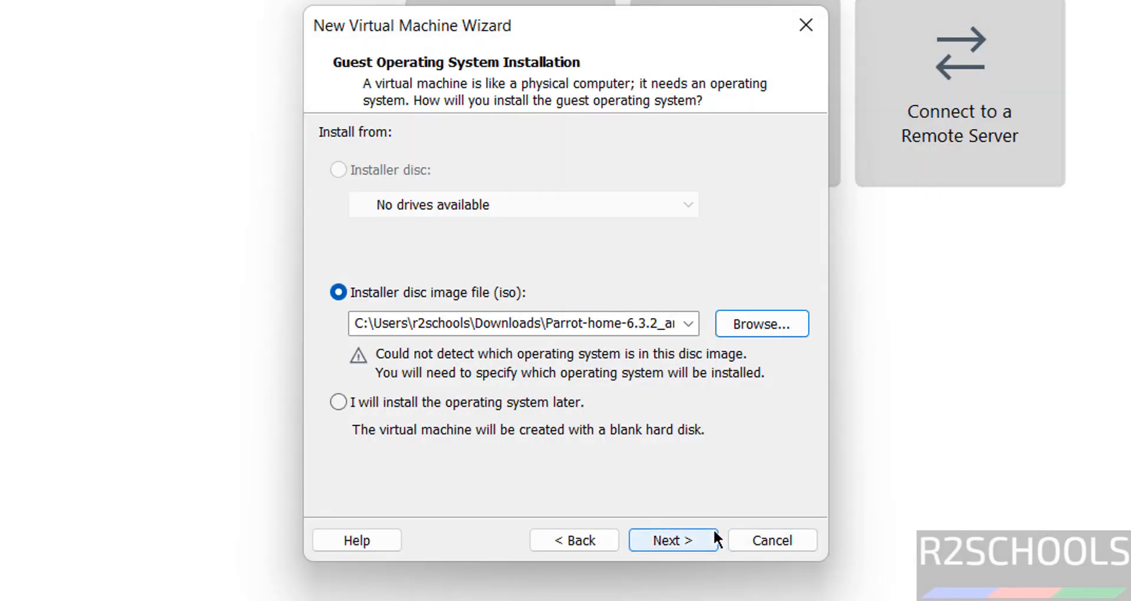
pyautogui.click(710, 538)
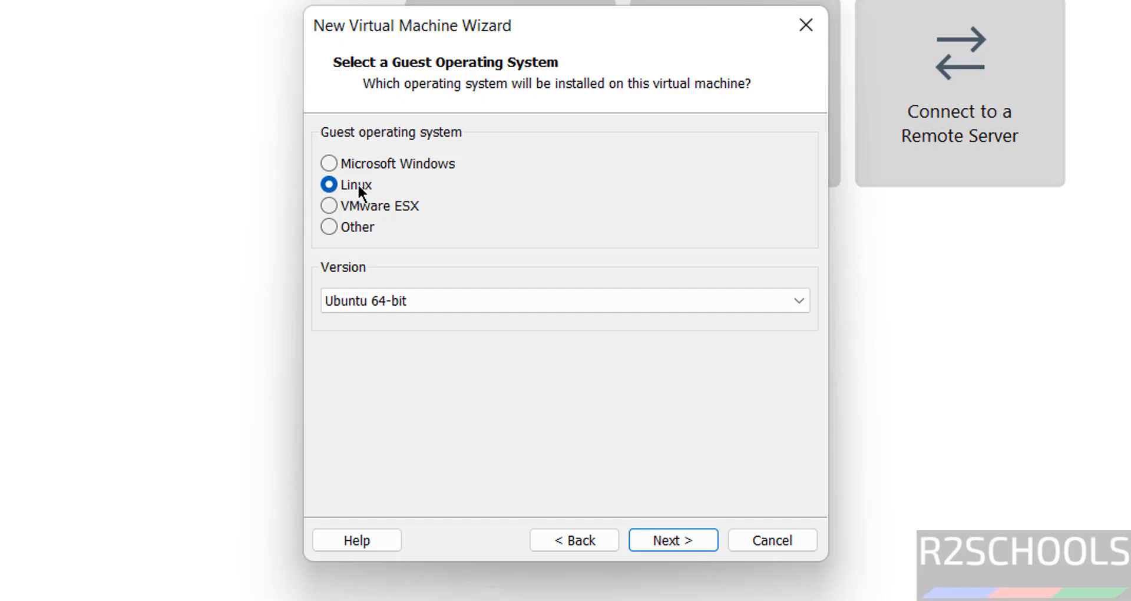
# Step: Choose Debian 12.x 64-bit as the Linux guest version and continue
pyautogui.click(350, 298)
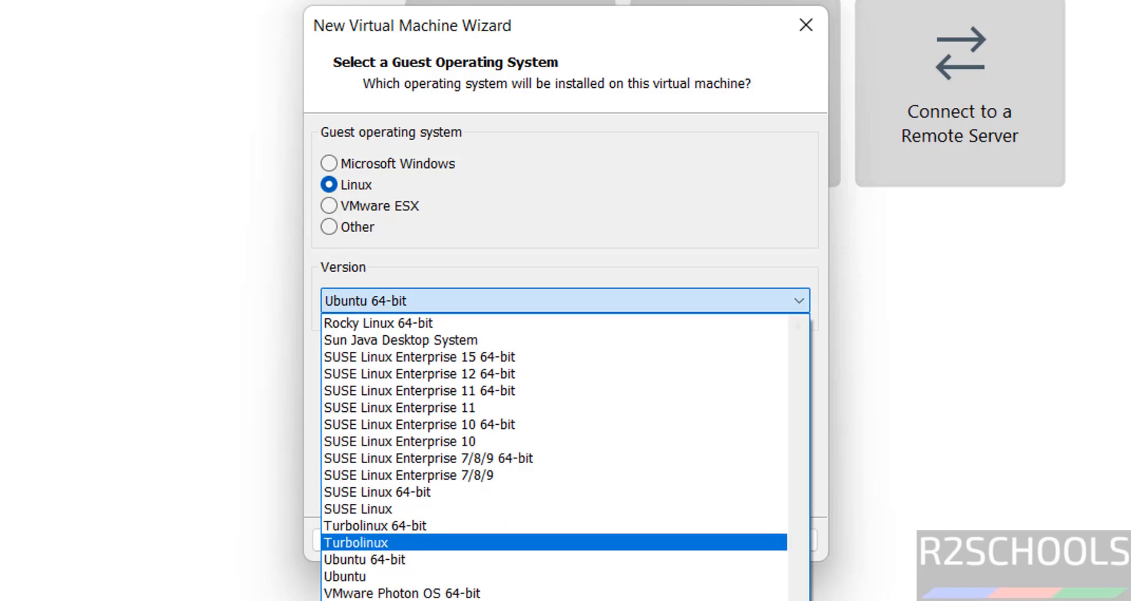
pyautogui.scroll(8, 725, 358)
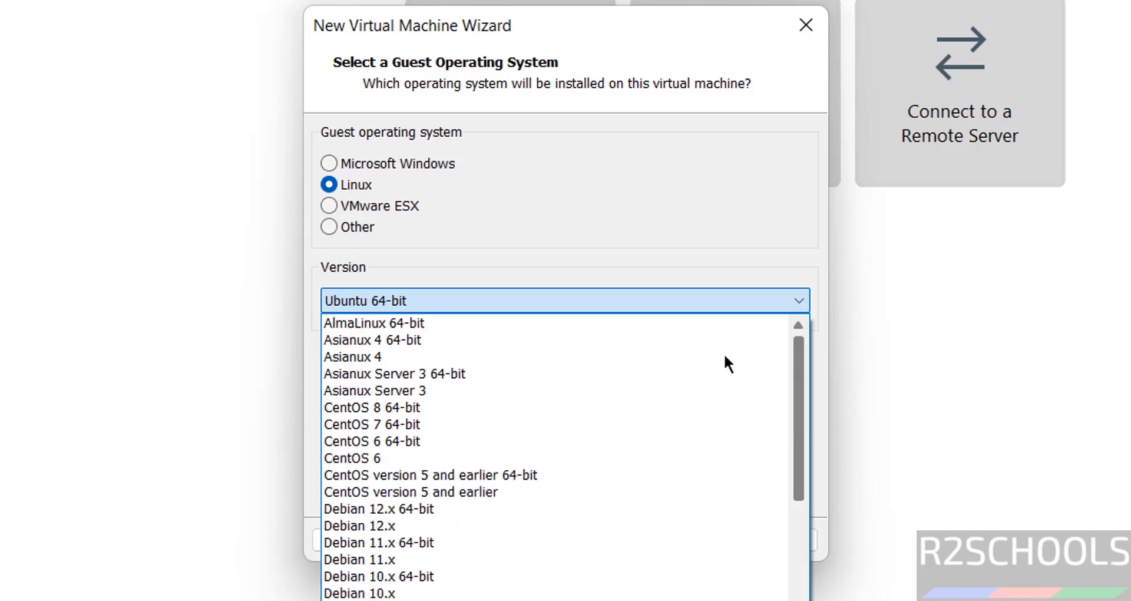
pyautogui.click(437, 510)
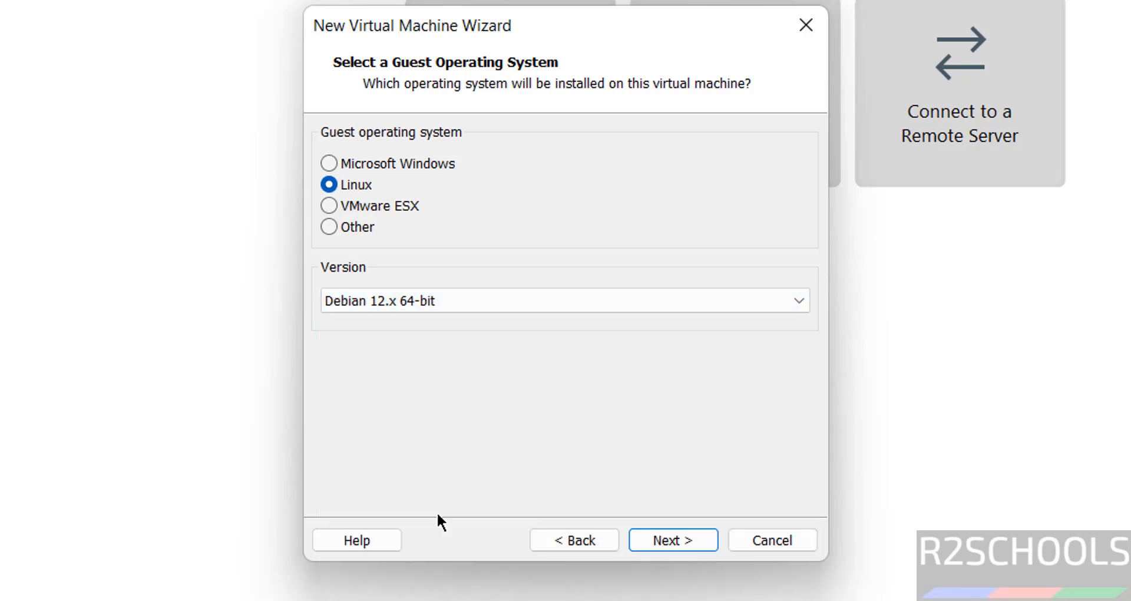
pyautogui.click(674, 538)
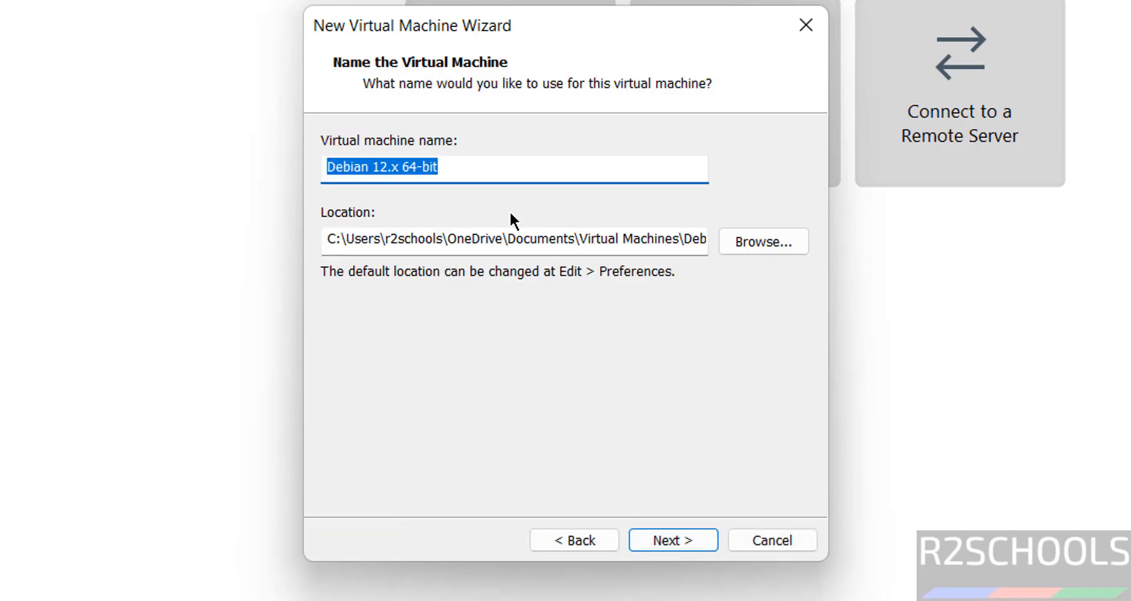
# Step: Name the virtual machine parrothome63vm and browse to the E:\VMS folder for storage
pyautogui.write('parrot')
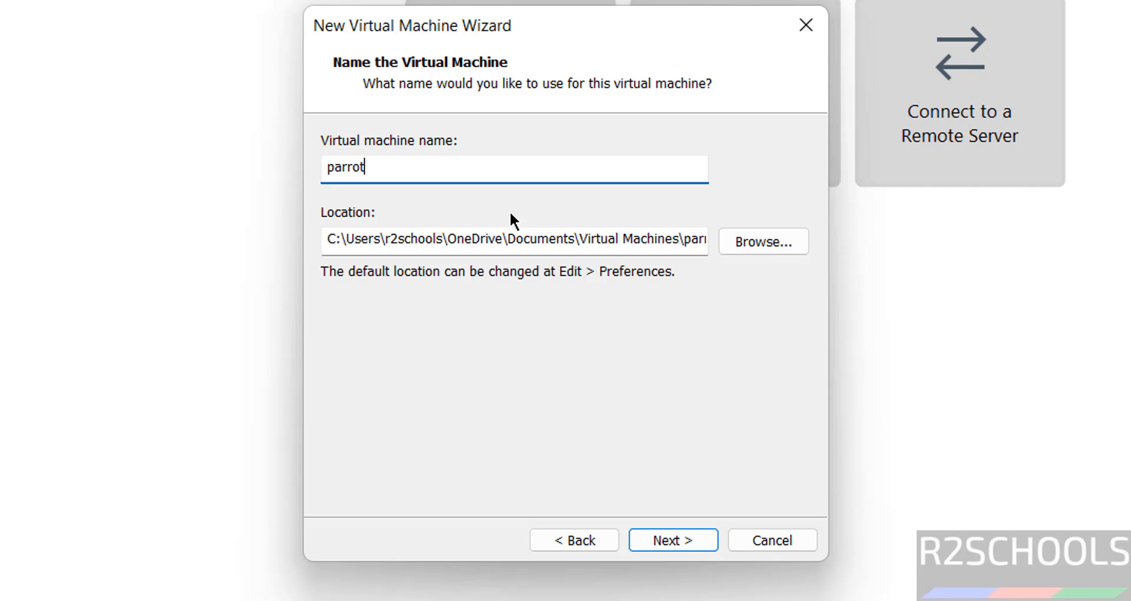
pyautogui.write('home63vm')
pyautogui.hotkey('ctrl', 'a')
pyautogui.hotkey('ctrl', 'c')
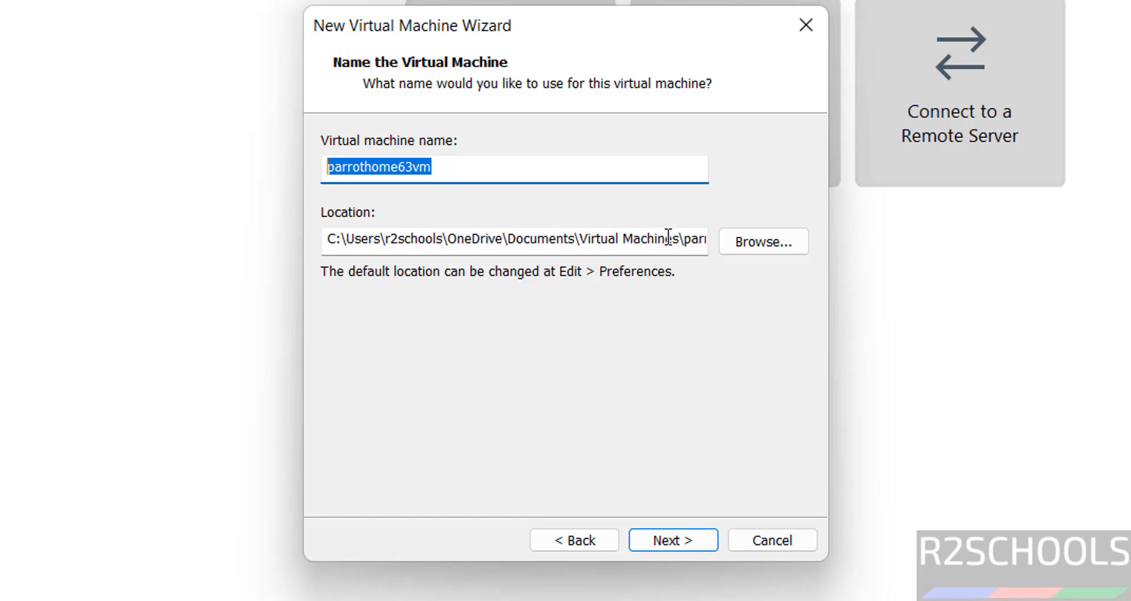
pyautogui.click(738, 243)
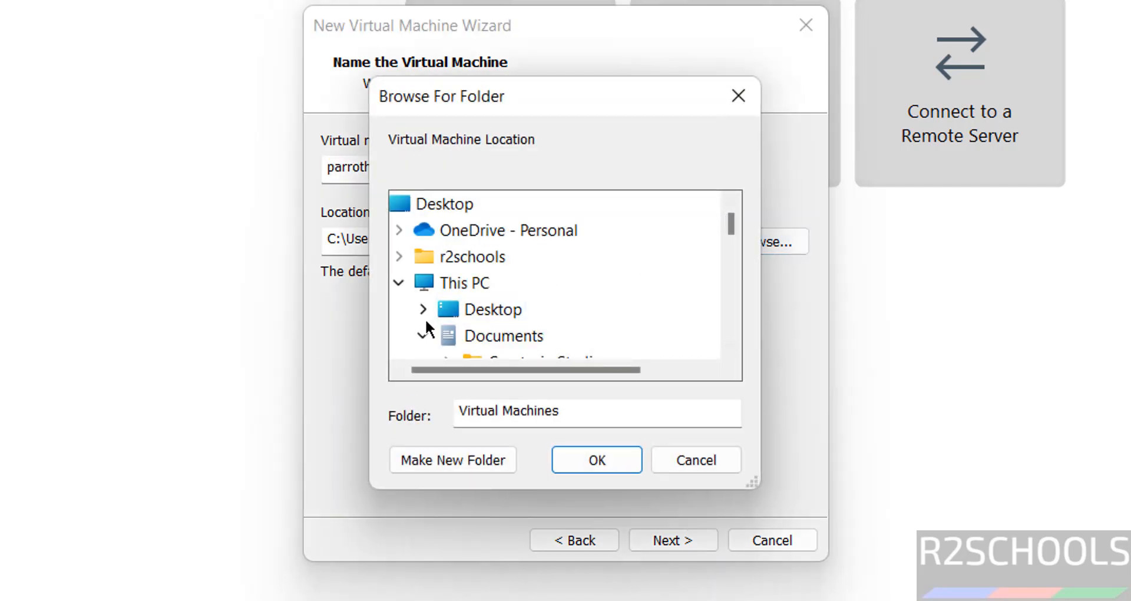
pyautogui.click(423, 333)
pyautogui.click(727, 274)
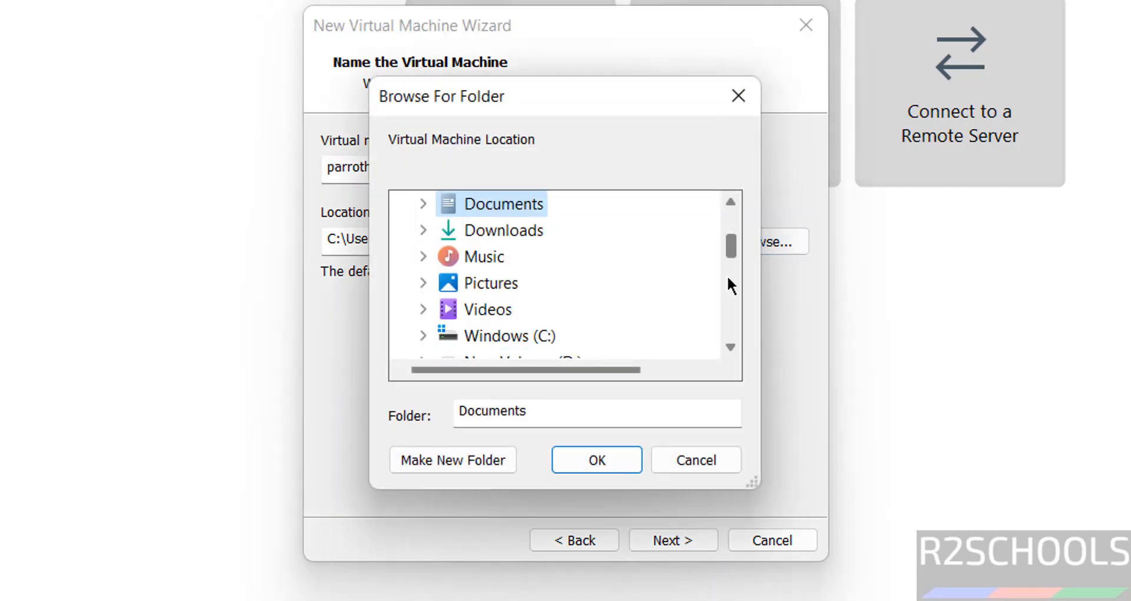
pyautogui.click(727, 275)
pyautogui.doubleClick(513, 263)
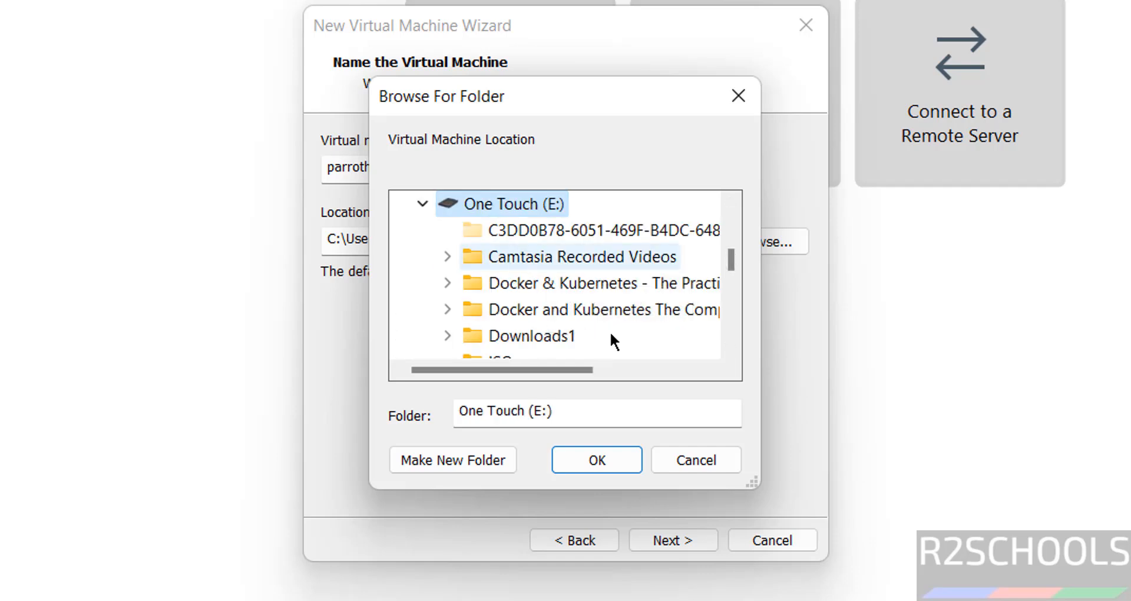
pyautogui.click(734, 325)
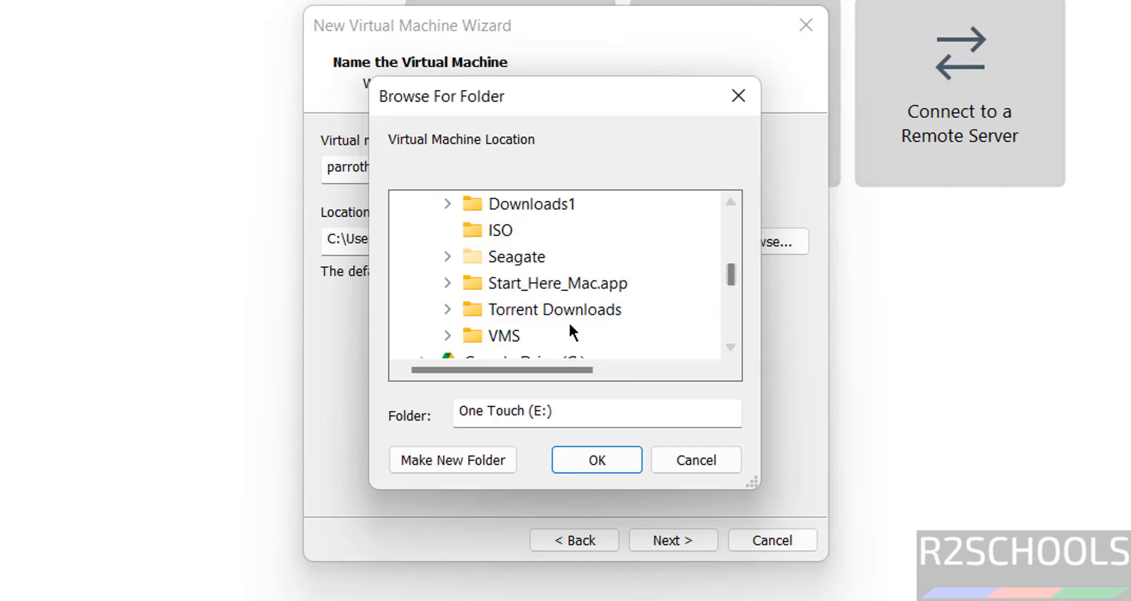
pyautogui.doubleClick(512, 337)
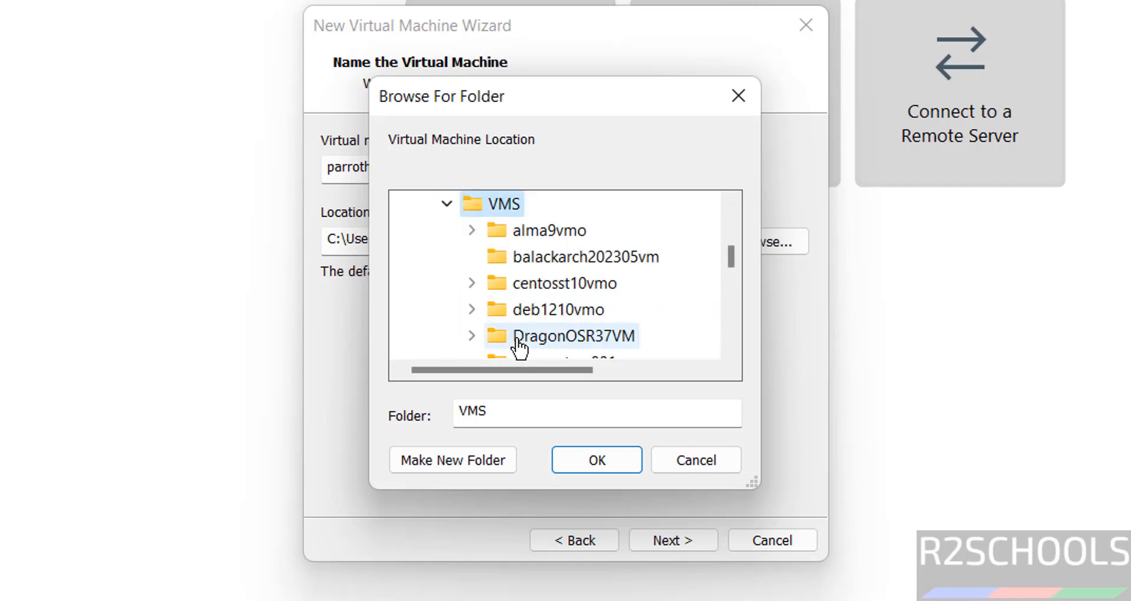
# Step: Create a parrothome63vm folder inside VMS as the VM location and continue
pyautogui.click(411, 462)
pyautogui.hotkey('ctrl', 'v')
pyautogui.press('Return')
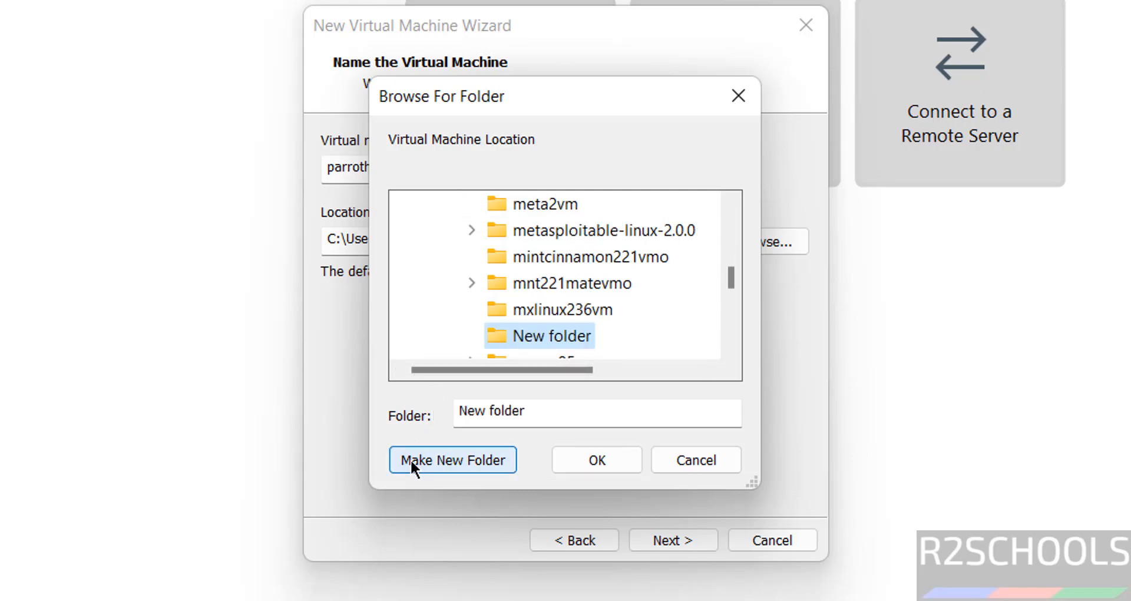
pyautogui.click(561, 458)
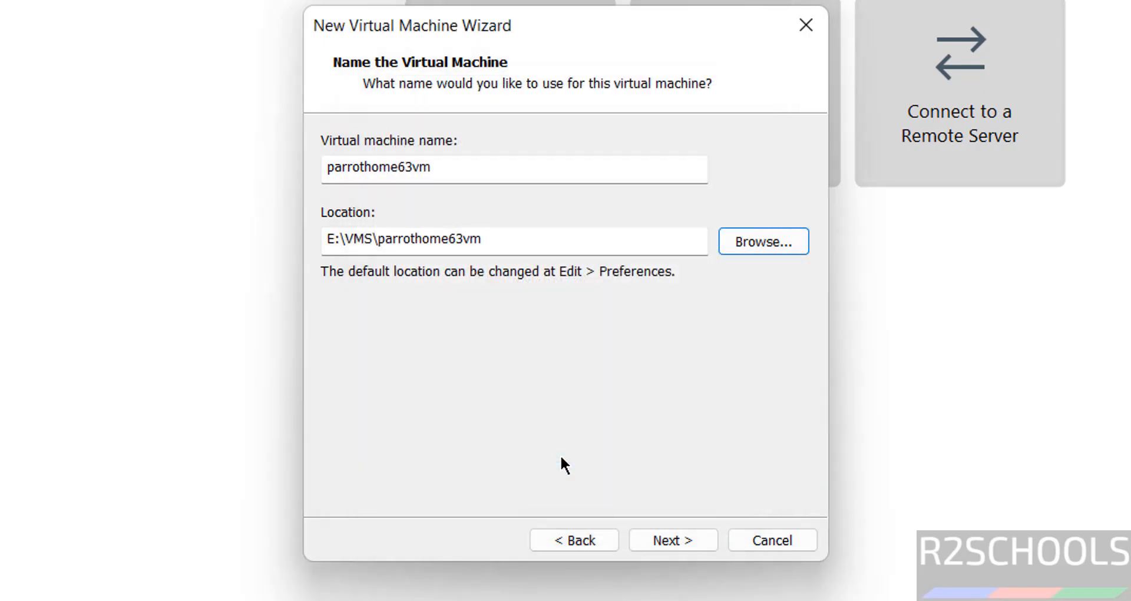
pyautogui.click(661, 542)
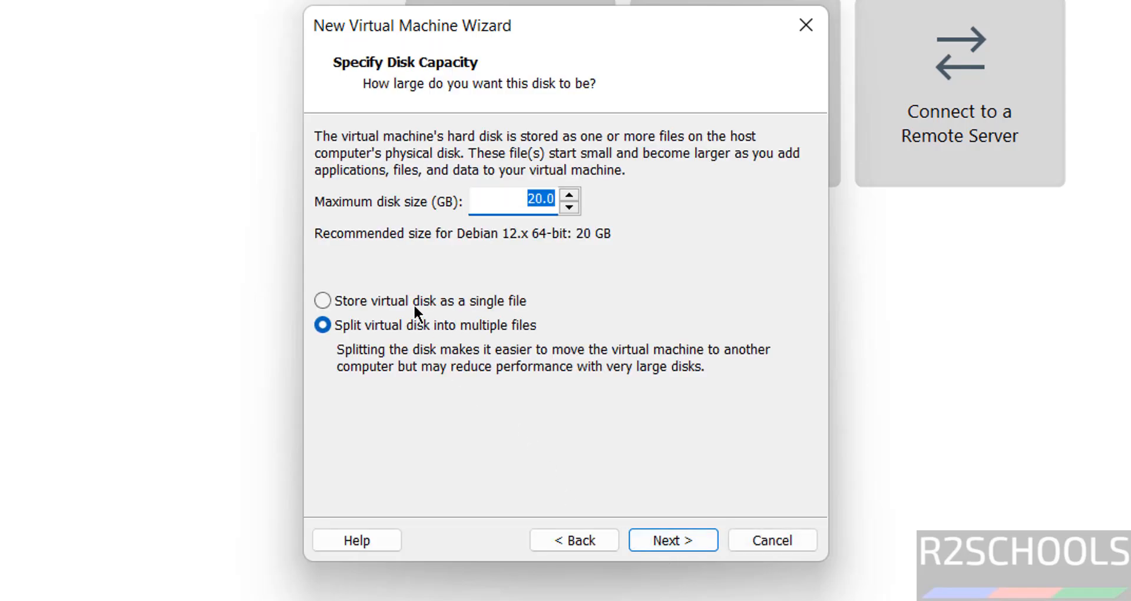
# Step: Store the virtual disk as a single file with a 50 GB maximum size
pyautogui.click(413, 303)
pyautogui.click(521, 206)
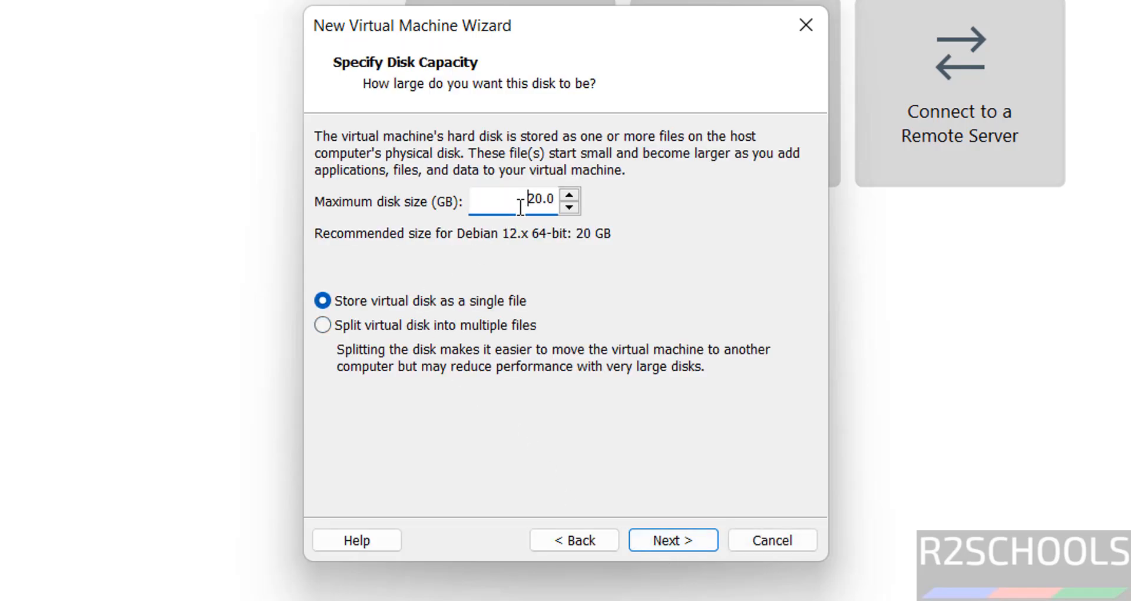
pyautogui.doubleClick(521, 207)
pyautogui.write('50')
pyautogui.click(667, 539)
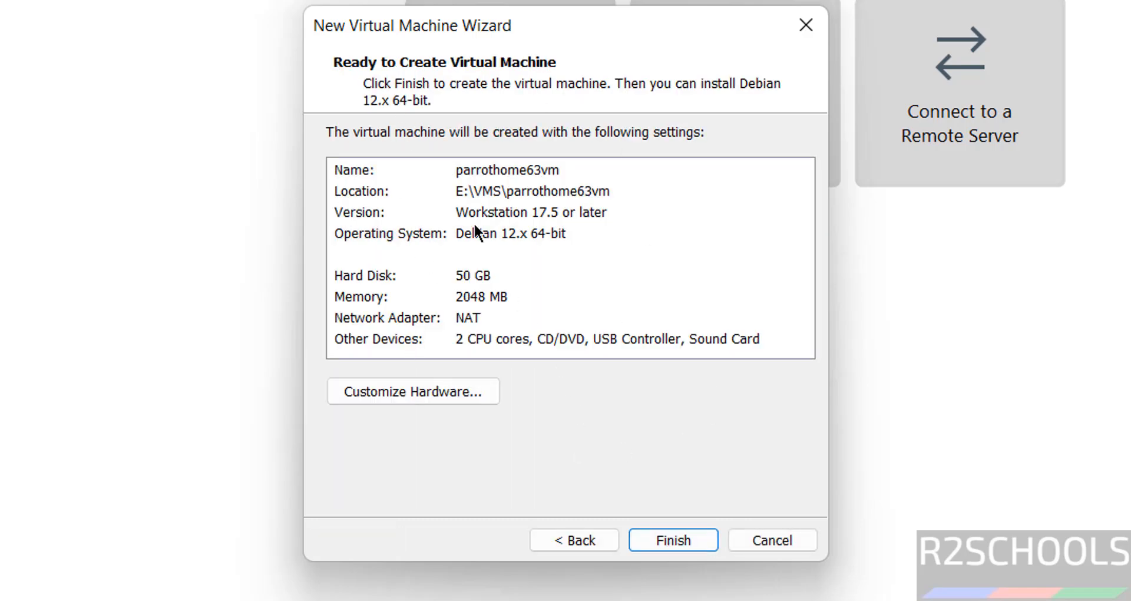
pyautogui.click(367, 297)
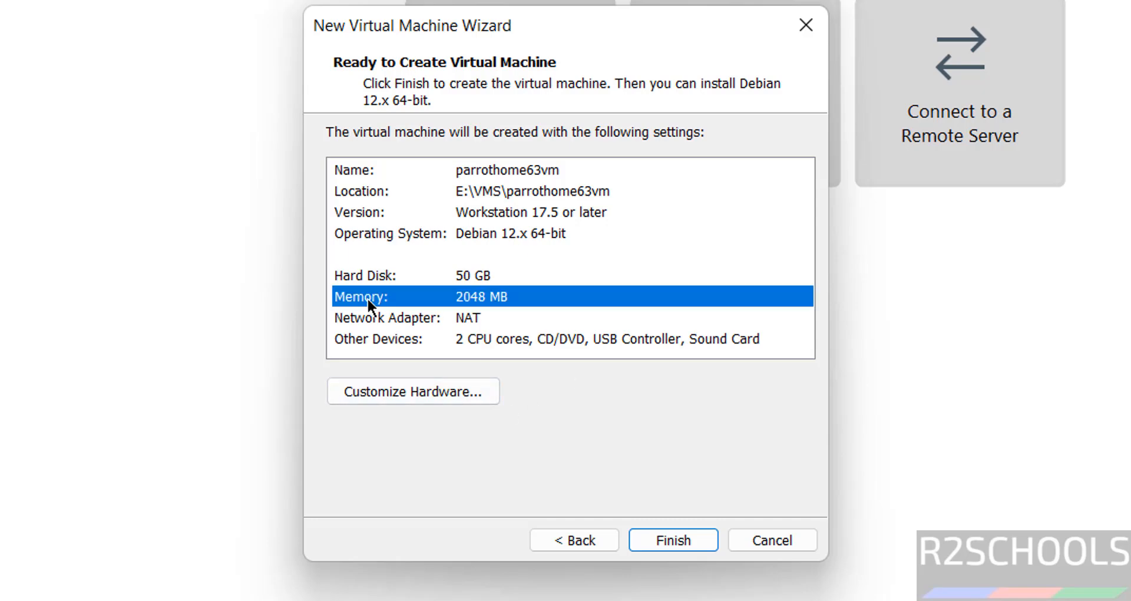
# Step: Raise memory to 4096 MB in Customize Hardware and finish creating parrothome63vm
pyautogui.click(357, 386)
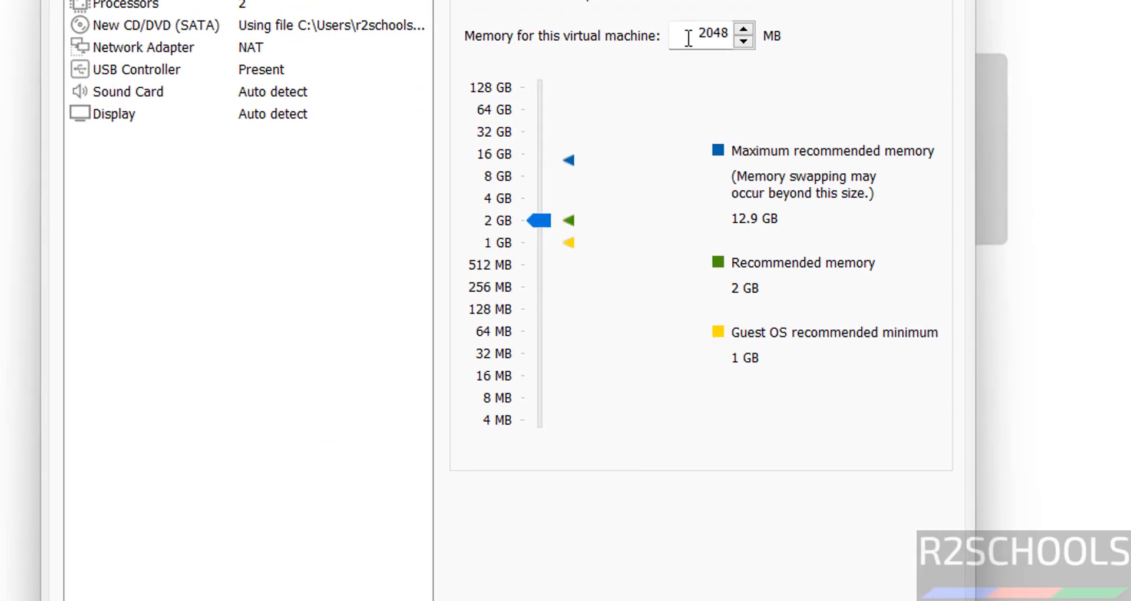
pyautogui.moveTo(689, 39); pyautogui.dragTo(743, 31)
pyautogui.click(538, 197)
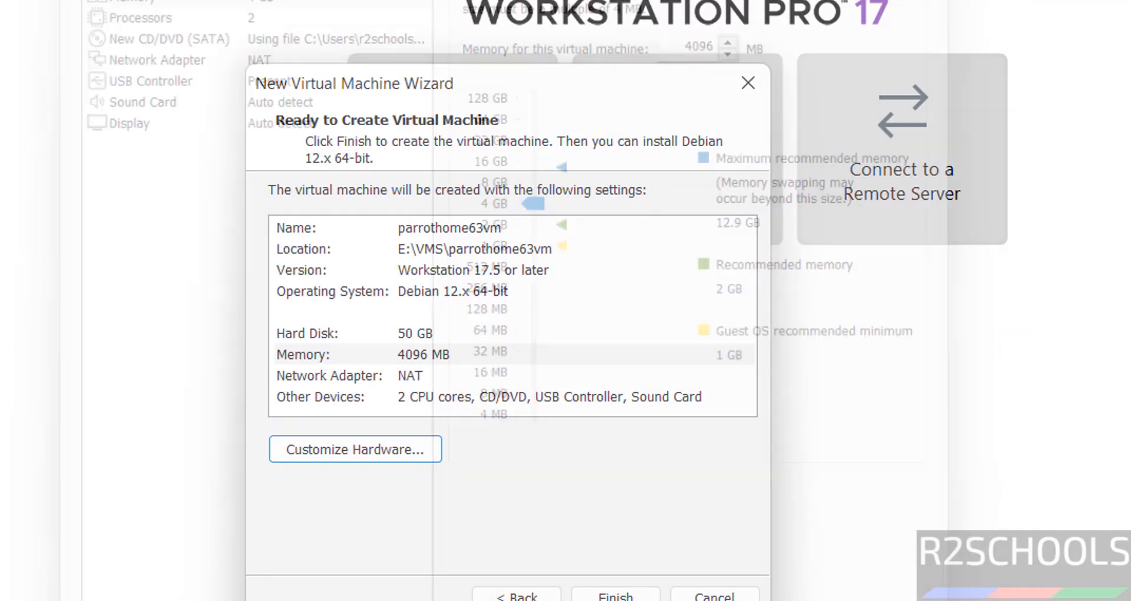
pyautogui.click(677, 551)
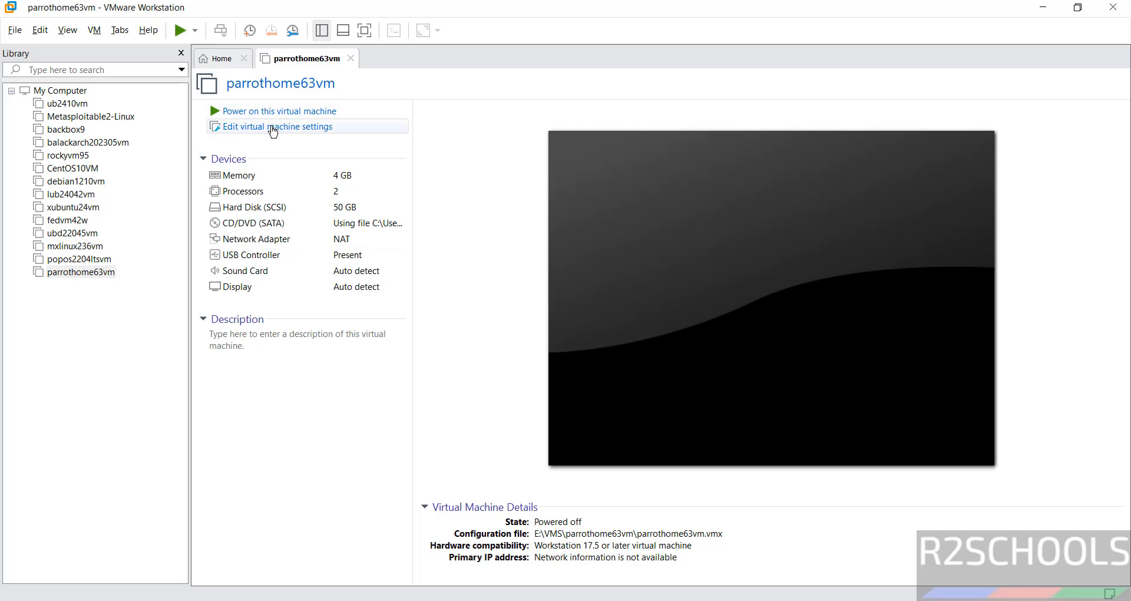
# Step: Power on parrothome63vm from the Library to reach the Parrot home 6.3.2 boot menu
pyautogui.rightClick(99, 273)
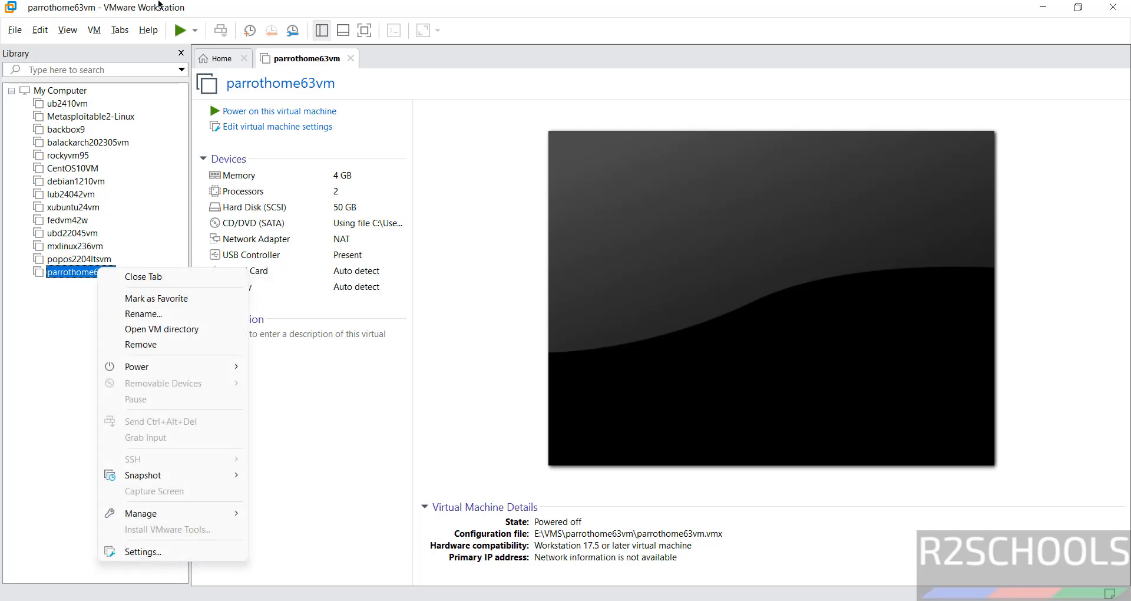
pyautogui.click(96, 31)
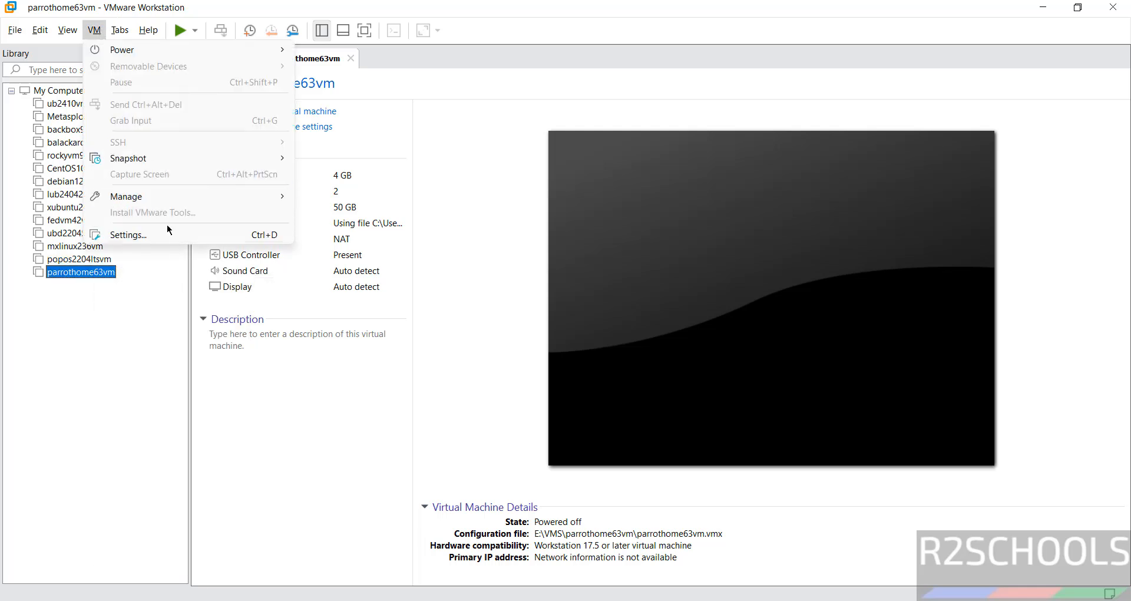
pyautogui.click(471, 327)
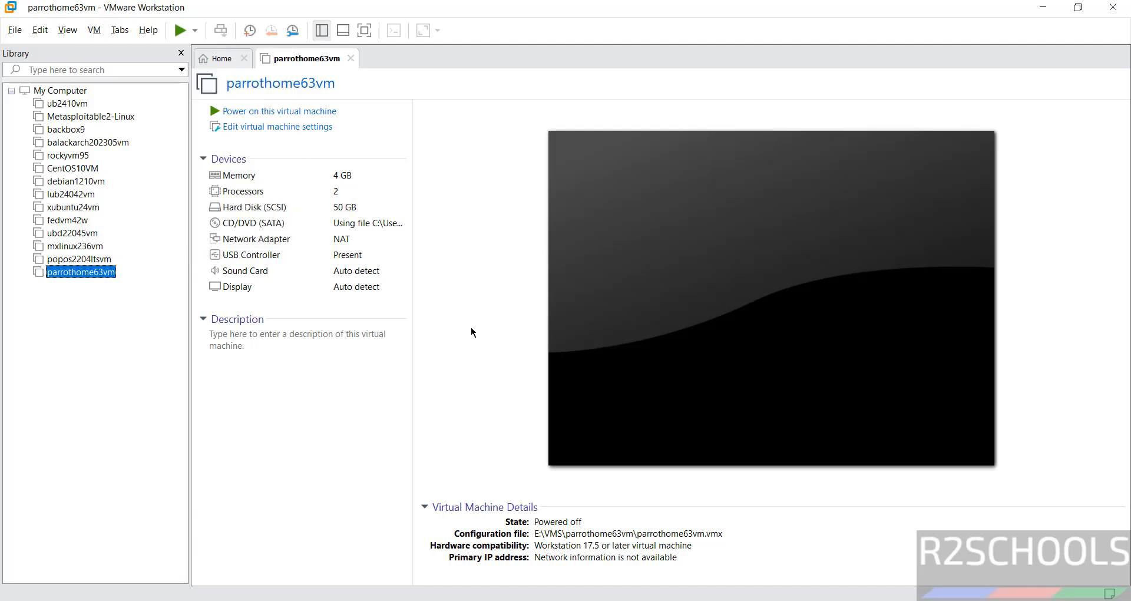
pyautogui.click(287, 116)
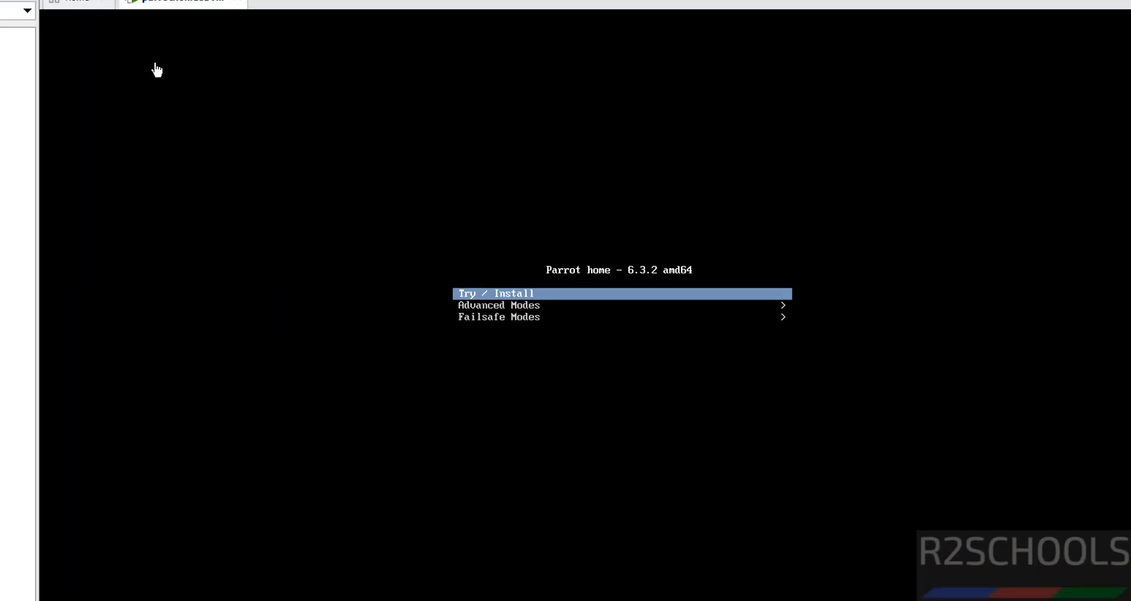
# Step: Boot the Try / Install live session from the Parrot boot menu
pyautogui.press('Down')
pyautogui.press('Up')
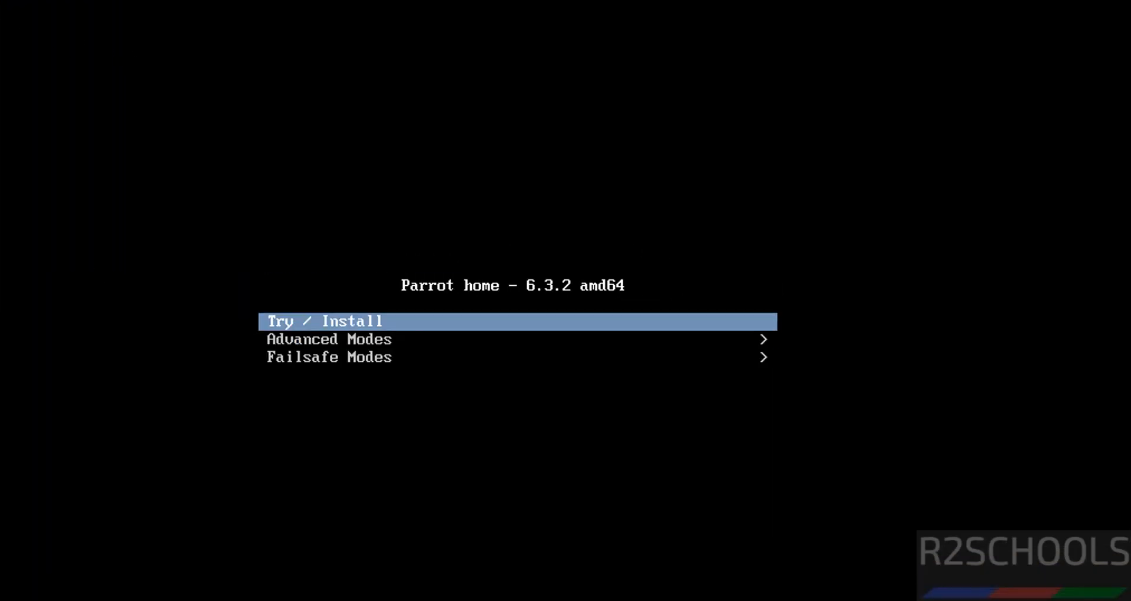
pyautogui.press('Return')
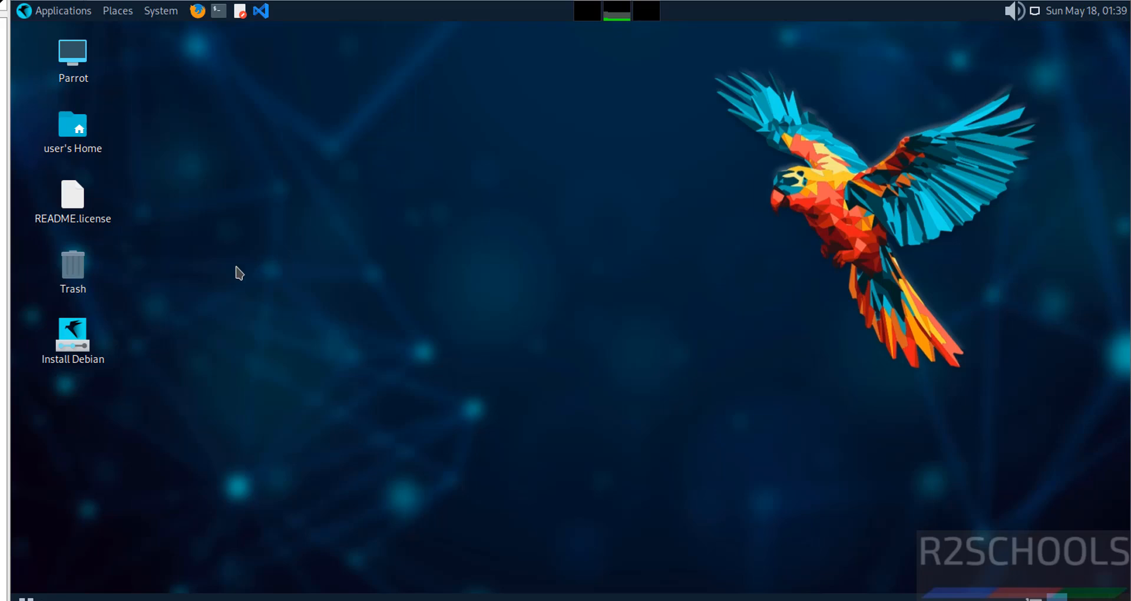
# Step: Launch the Install Debian installer from the live desktop
pyautogui.click(80, 335)
pyautogui.rightClick(80, 334)
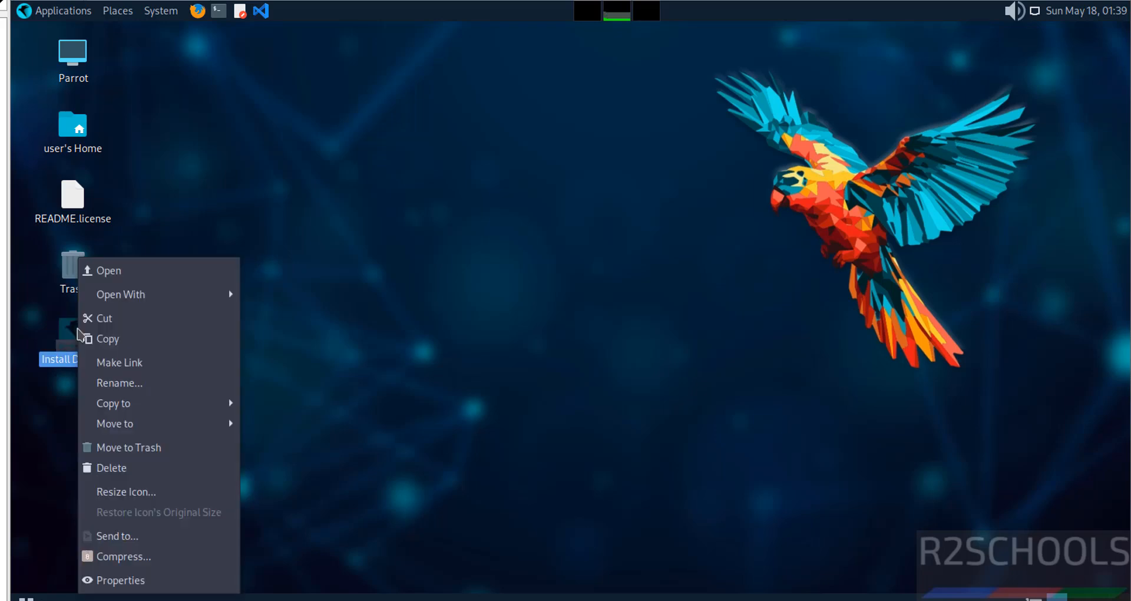
pyautogui.click(135, 275)
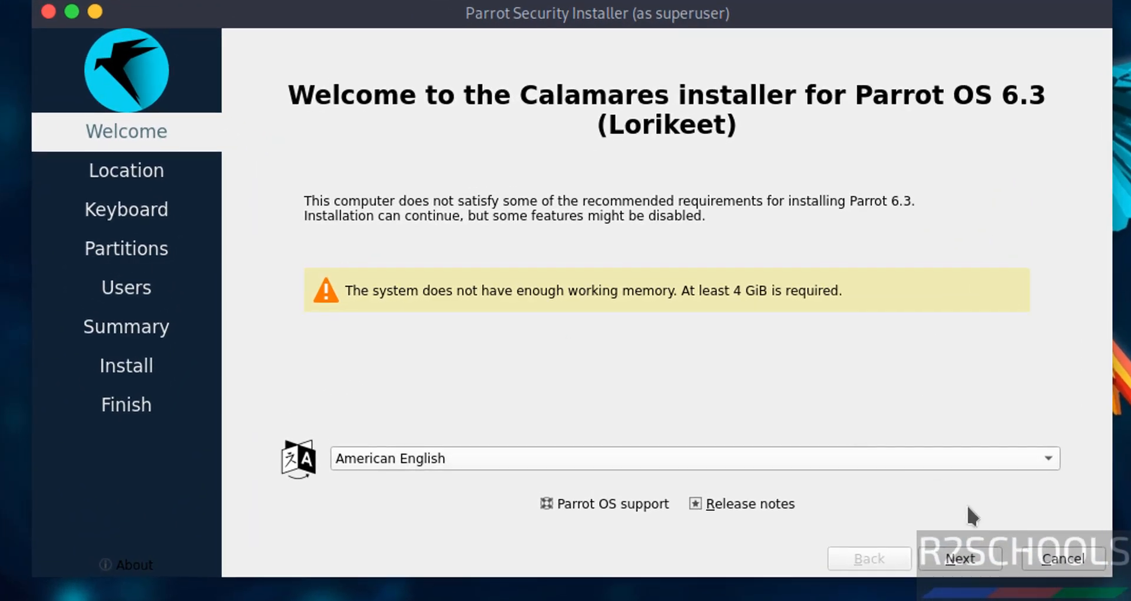
# Step: Advance to the Location page and pick Sri Lanka on the map for Asia/Colombo
pyautogui.click(948, 558)
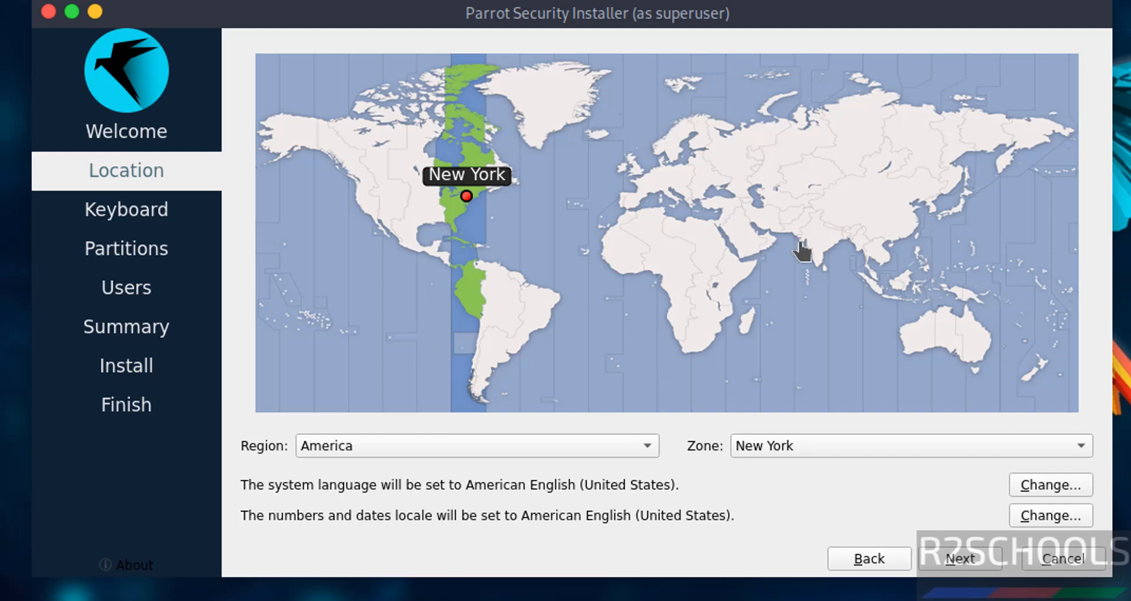
pyautogui.click(376, 449)
pyautogui.click(378, 447)
pyautogui.click(820, 262)
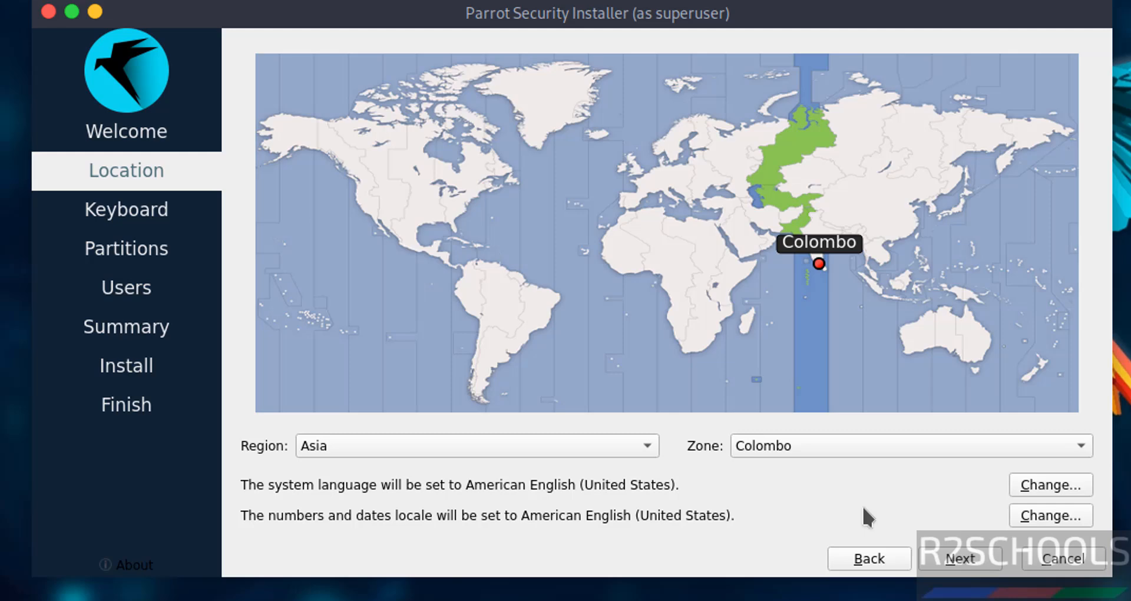
# Step: Change the time zone to Asia/Kolkata on the map and accept the location
pyautogui.click(828, 227)
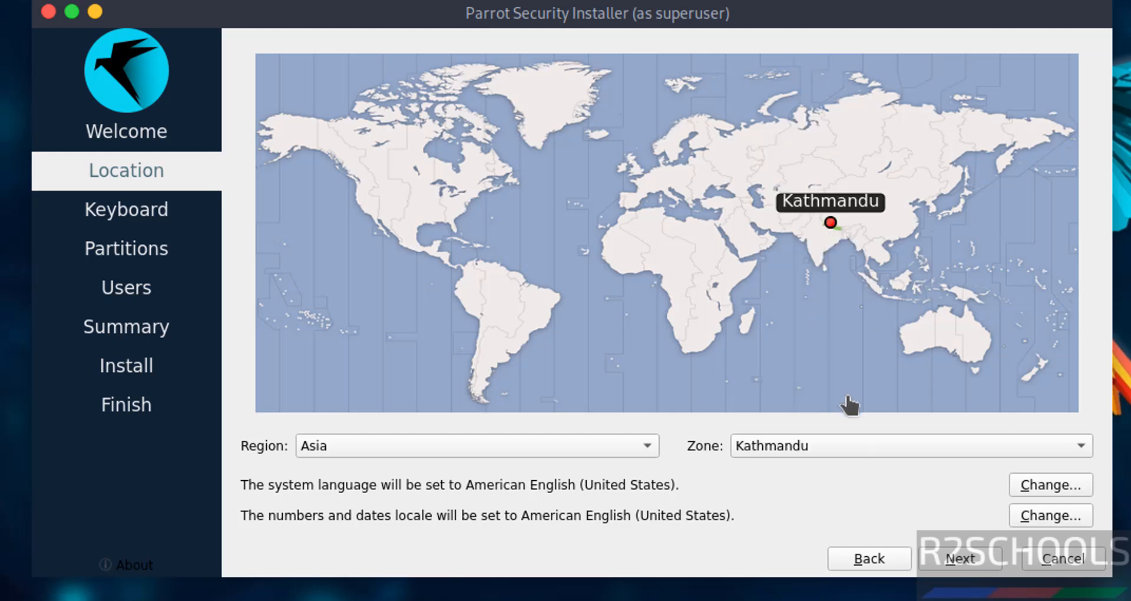
pyautogui.click(833, 245)
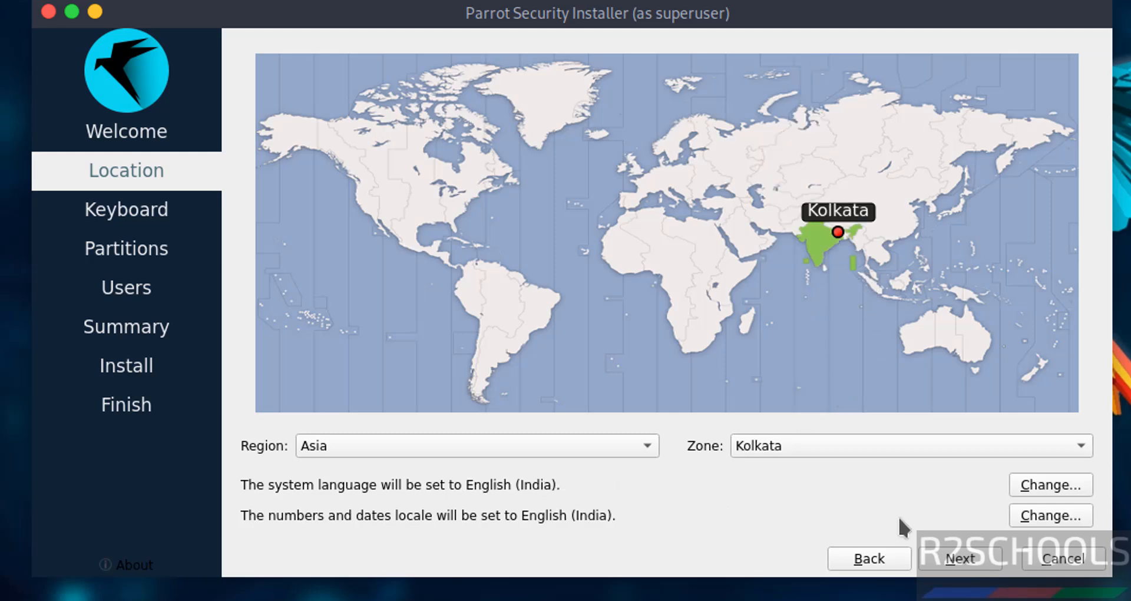
pyautogui.click(949, 551)
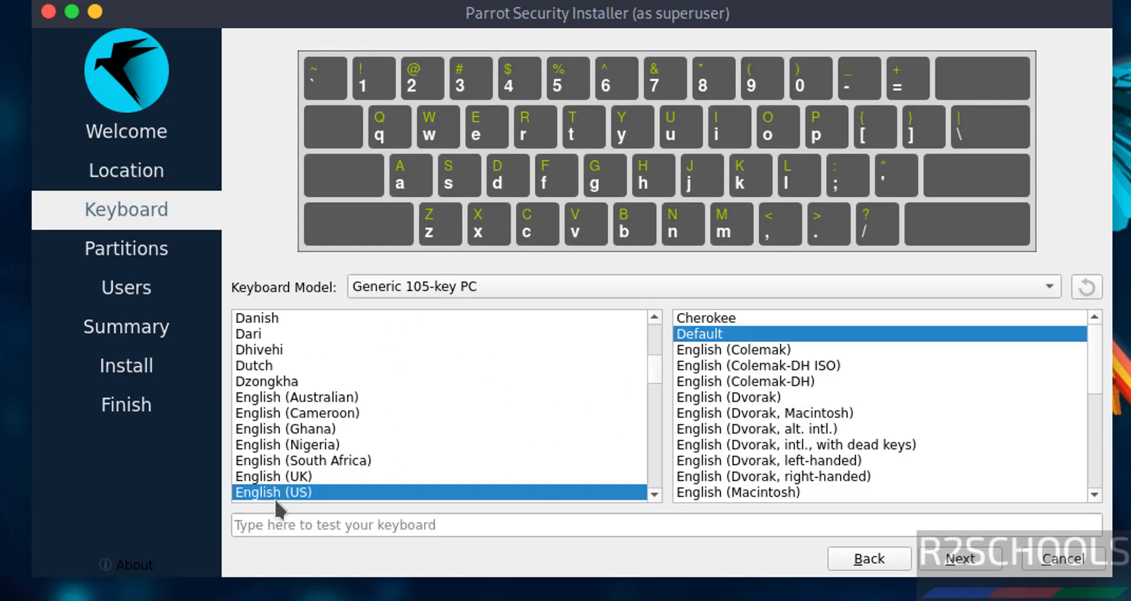
# Step: Keep the English (US) keyboard and choose Erase disk for the whole 50 GiB disk
pyautogui.click(978, 567)
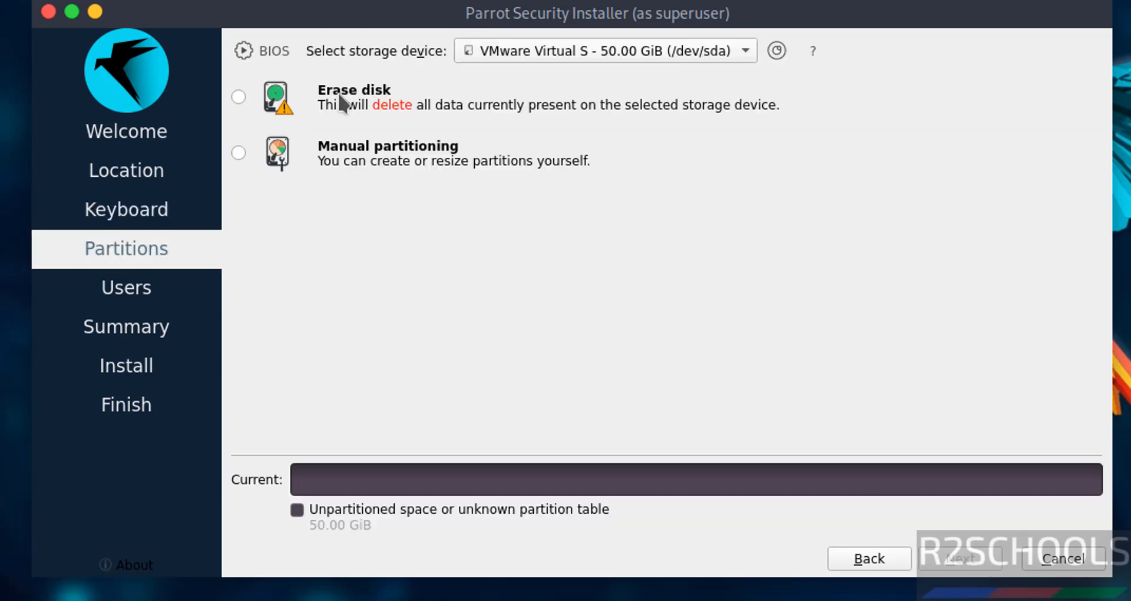
pyautogui.click(295, 97)
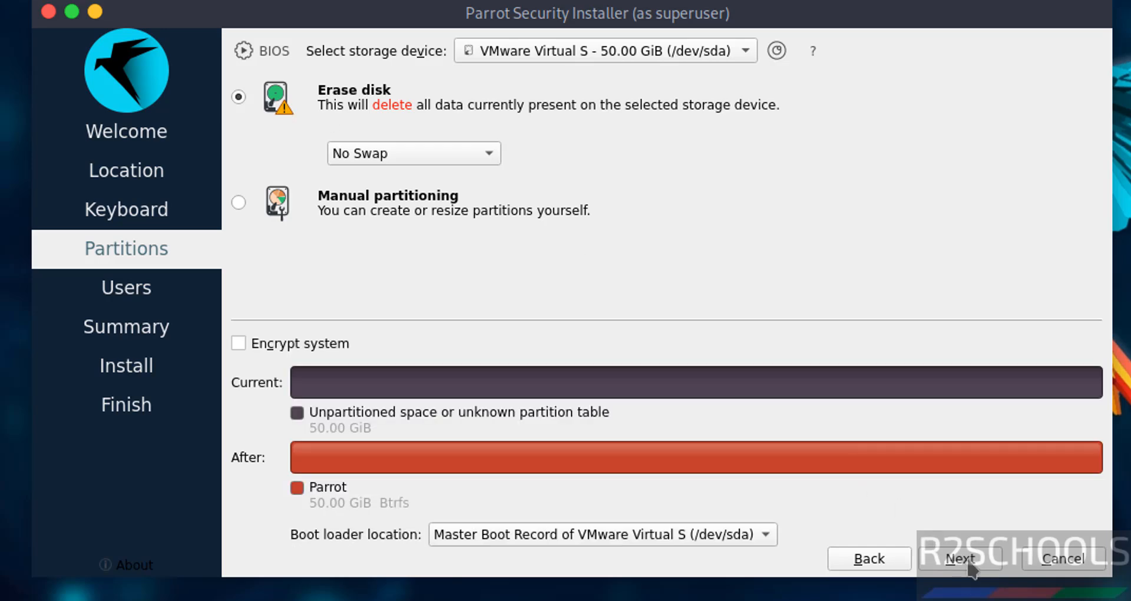
pyautogui.click(962, 560)
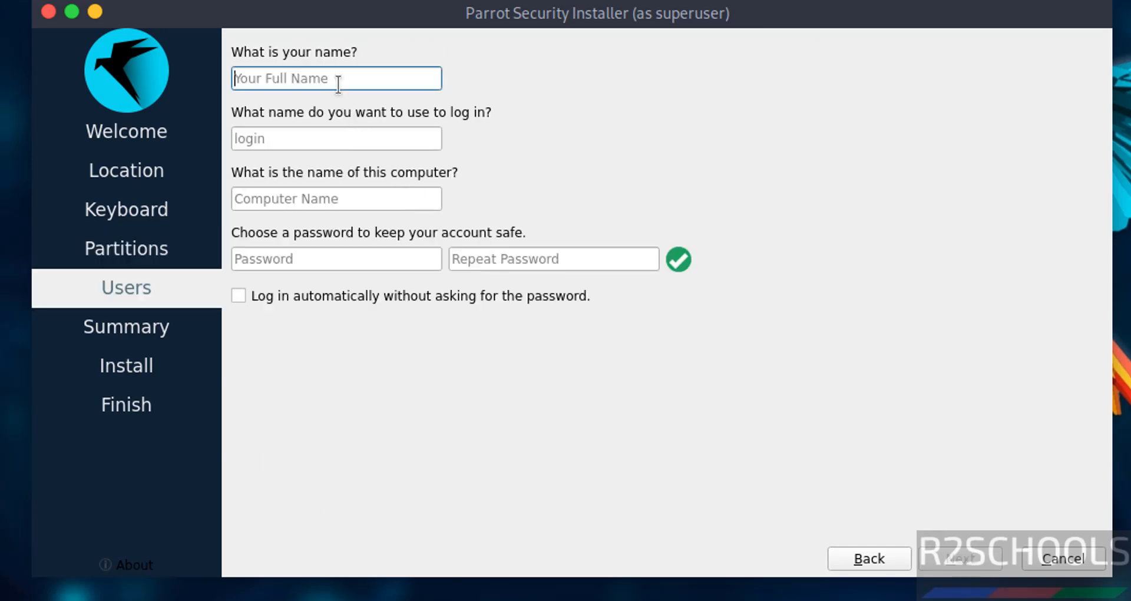
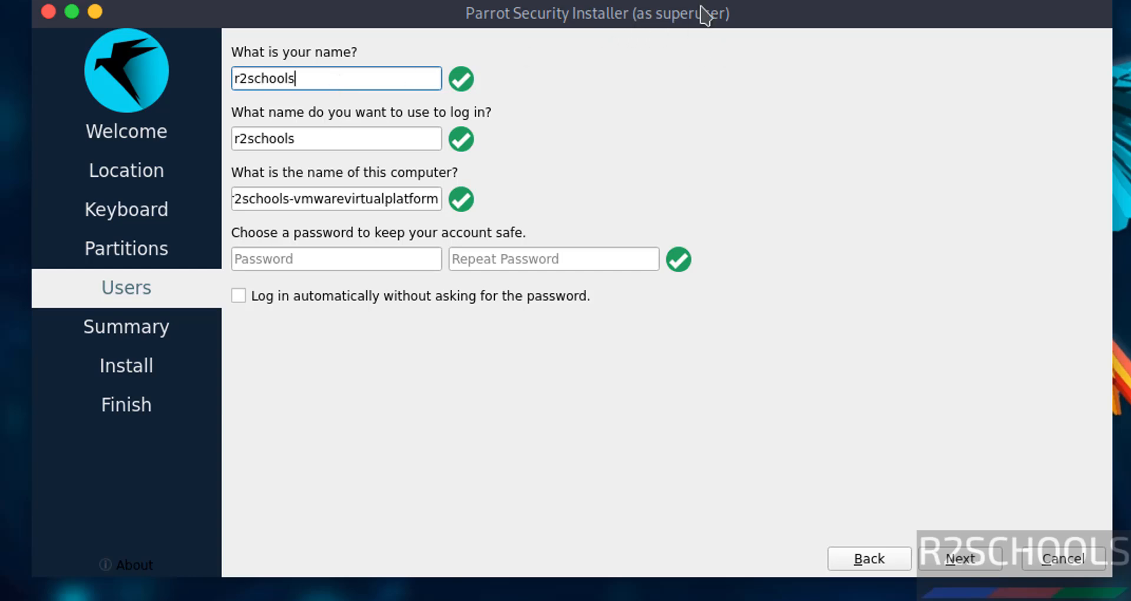
# Step: Enter the user's full name and login name, and rename the computer to ph63vm
pyautogui.moveTo(298, 140); pyautogui.dragTo(229, 144)
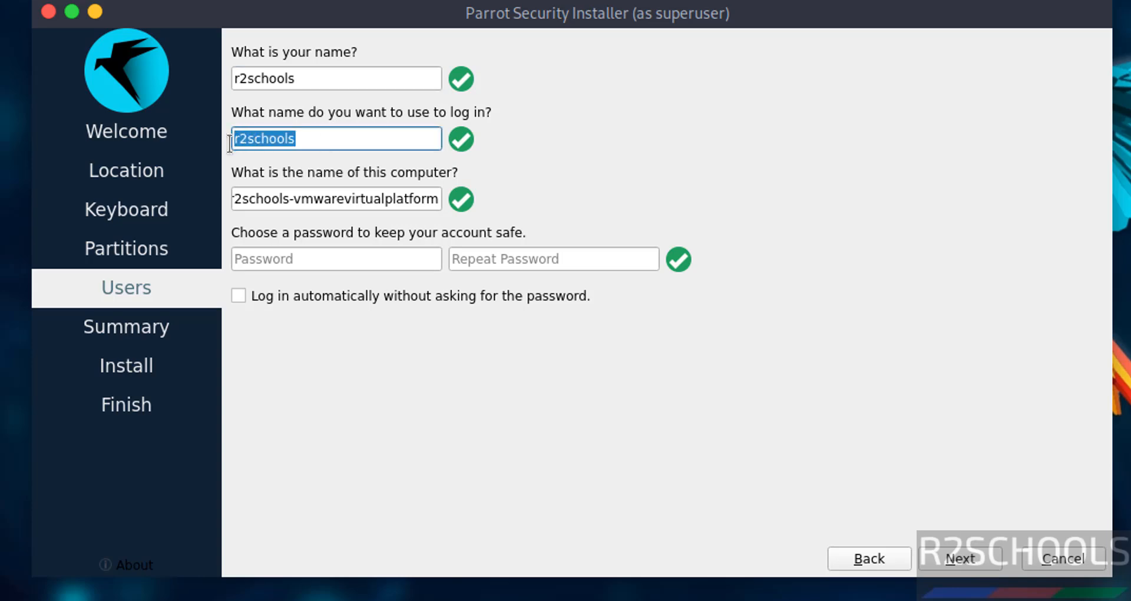
pyautogui.moveTo(321, 76); pyautogui.dragTo(270, 78)
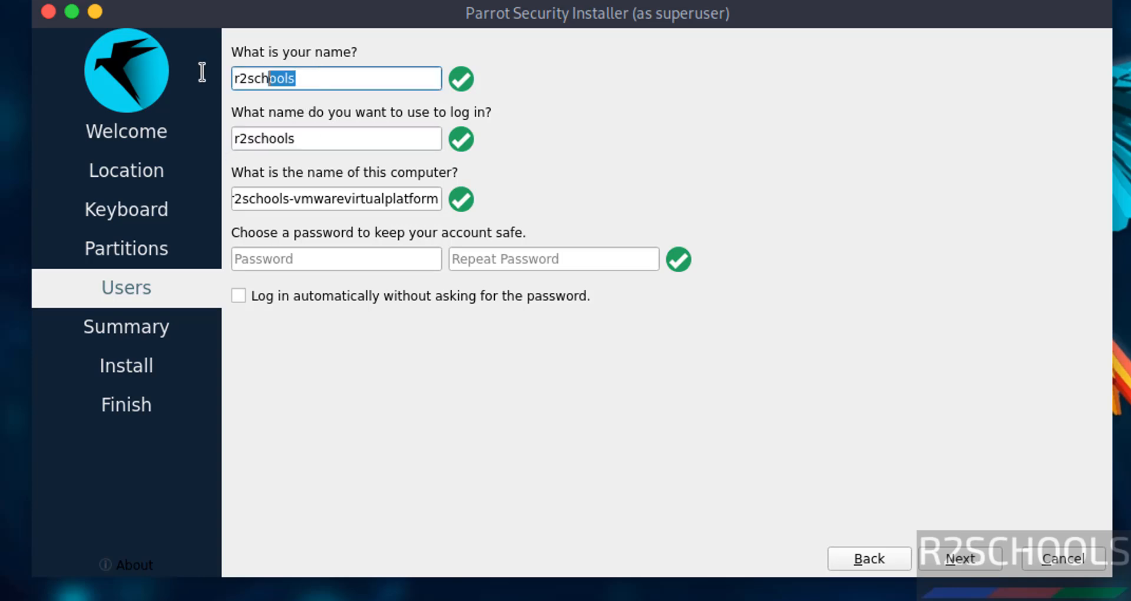
pyautogui.moveTo(202, 71); pyautogui.dragTo(203, 74)
pyautogui.doubleClick(380, 199)
pyautogui.rightClick(376, 201)
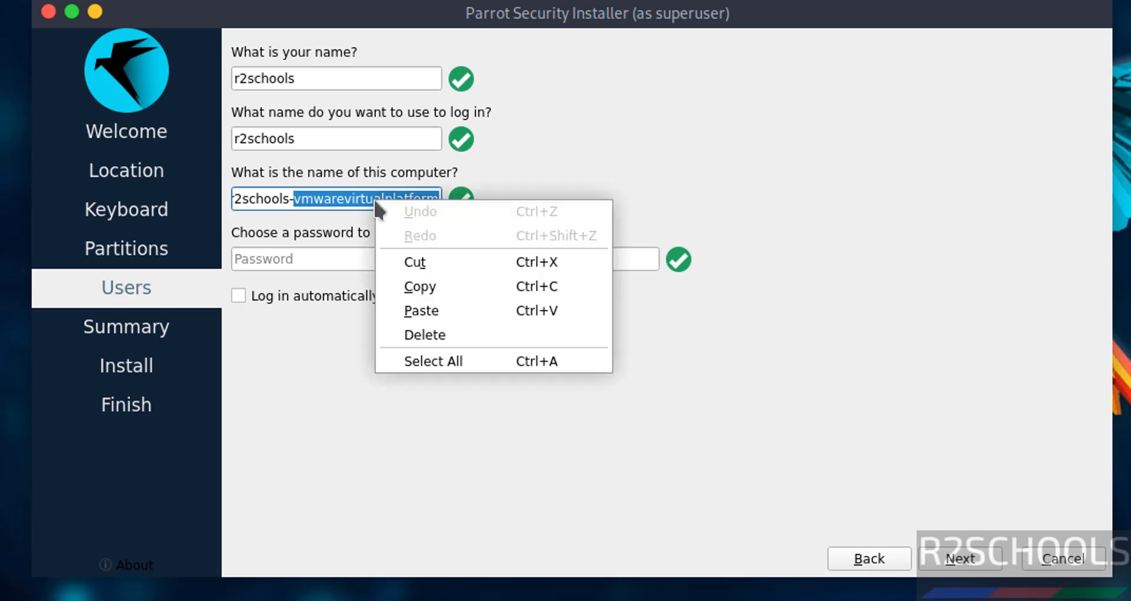
pyautogui.click(225, 186)
pyautogui.tripleClick(252, 200)
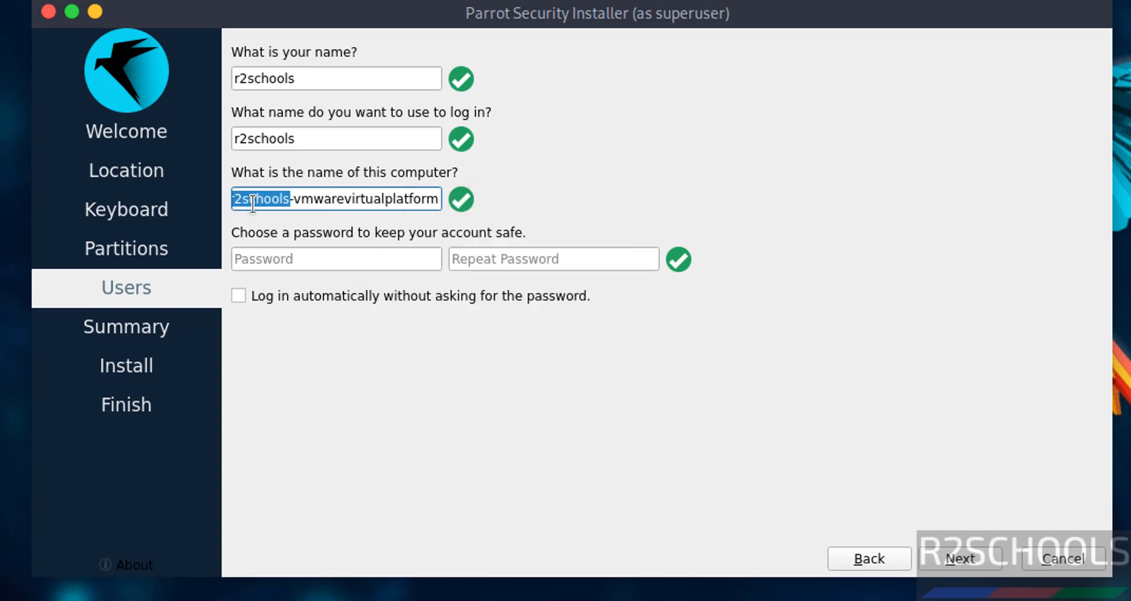
pyautogui.write('ph')
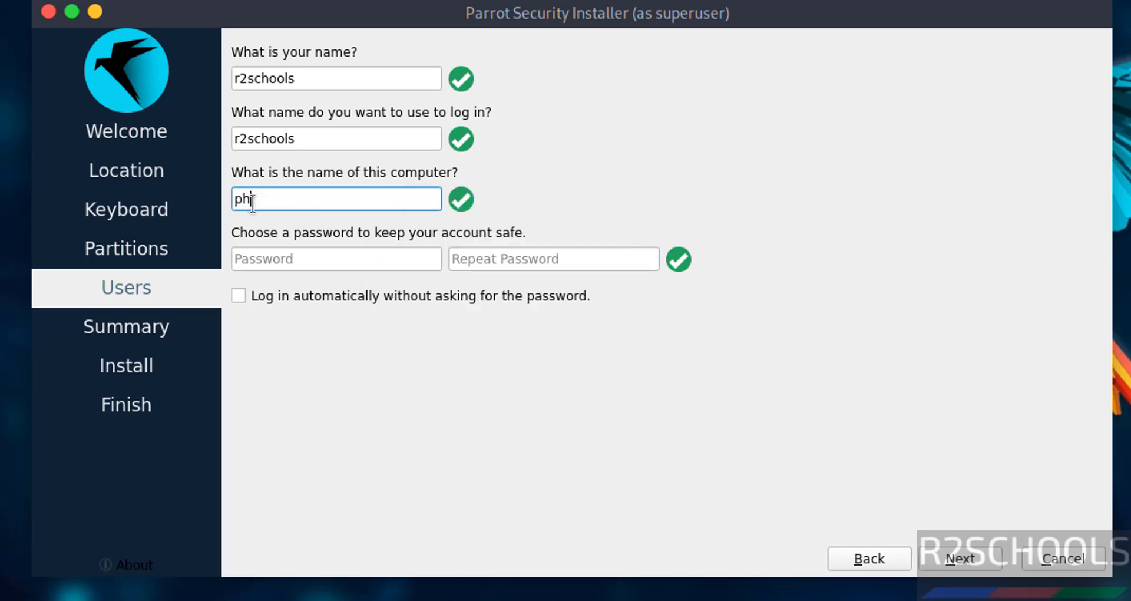
pyautogui.write('p3vm')
# Step: Enter and repeat the account password, then return from the summary to review the user details
pyautogui.press('Tab')
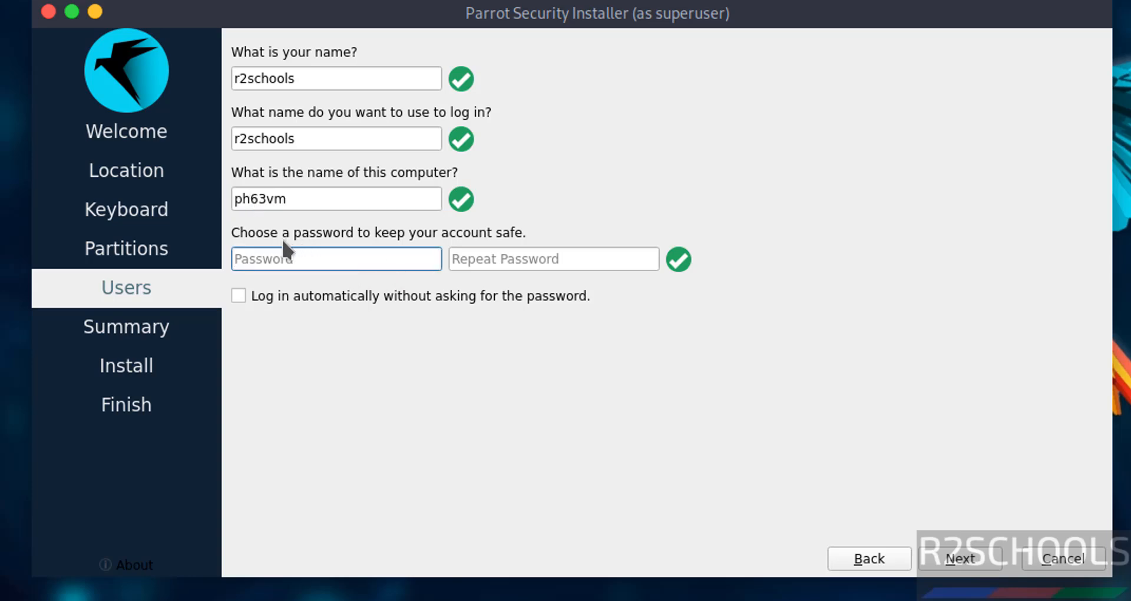
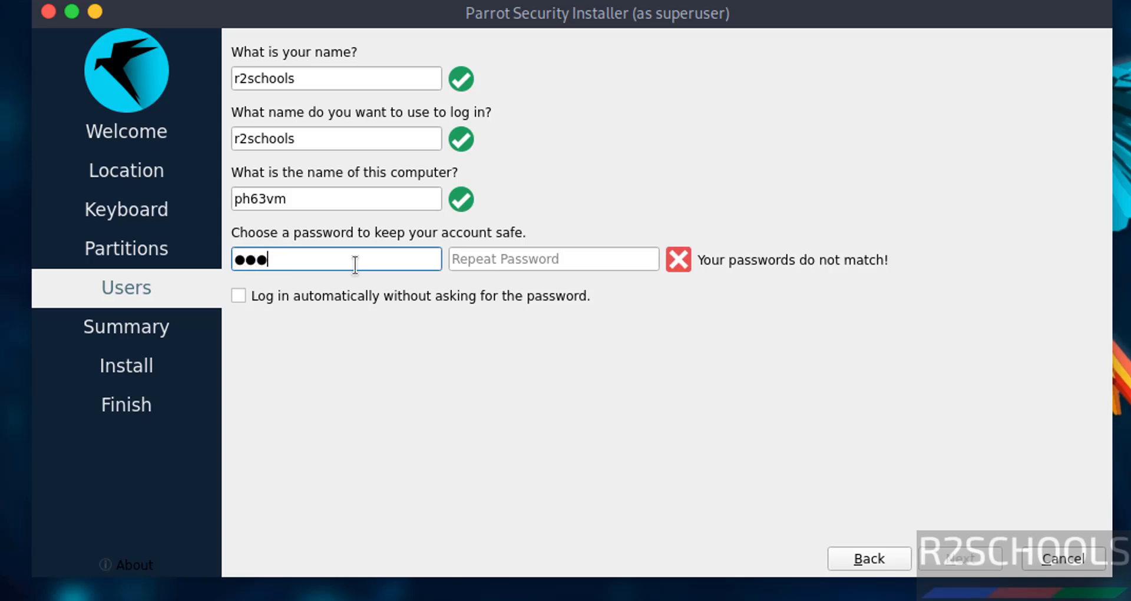
pyautogui.press('Tab')
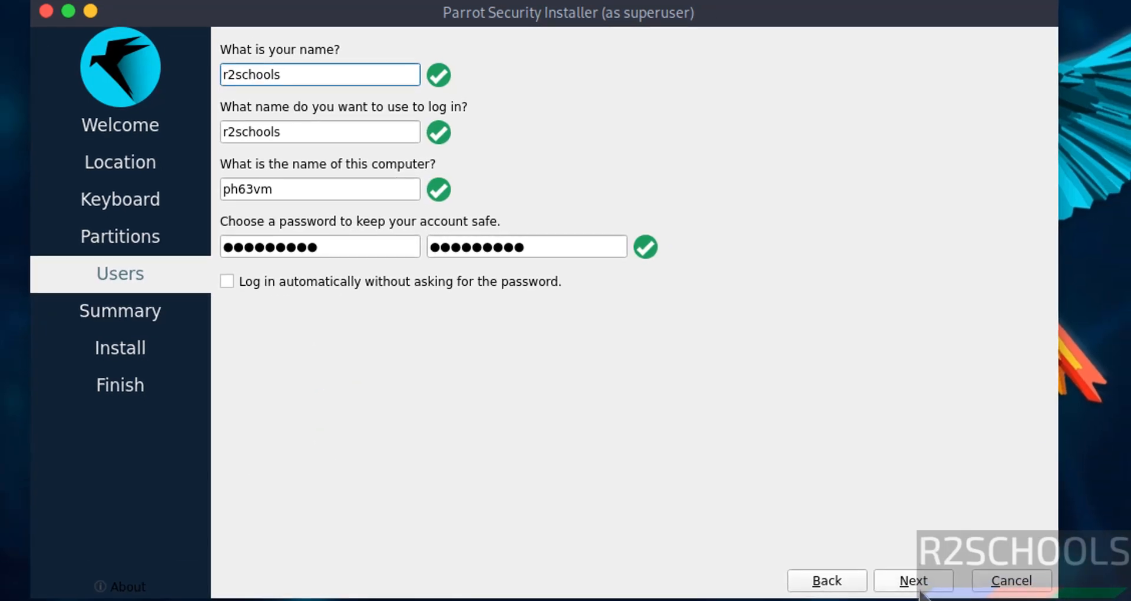
pyautogui.click(918, 585)
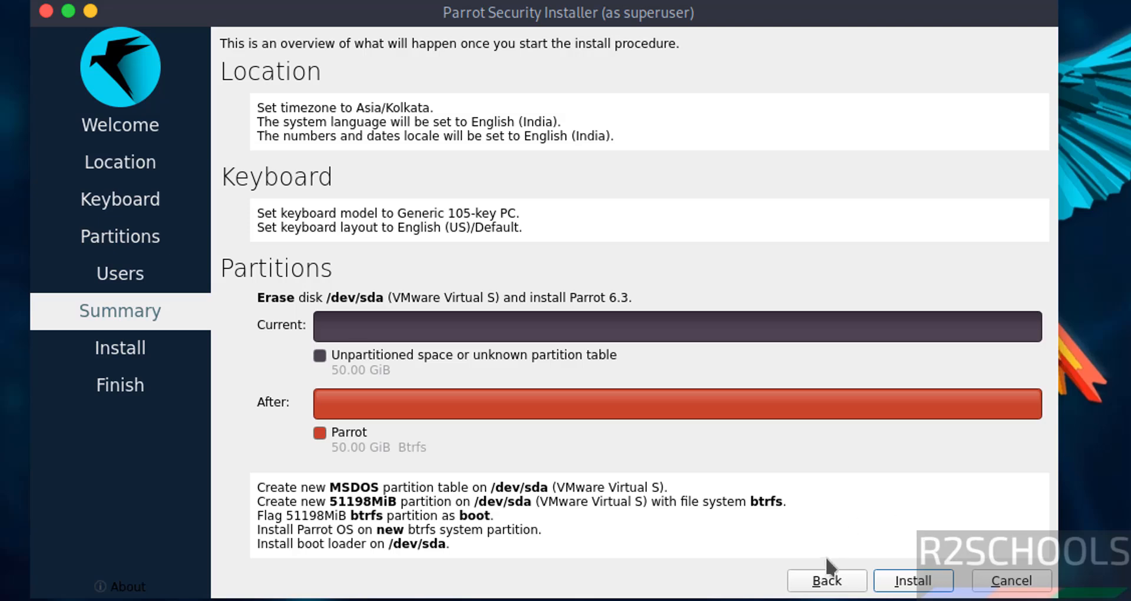
pyautogui.click(818, 579)
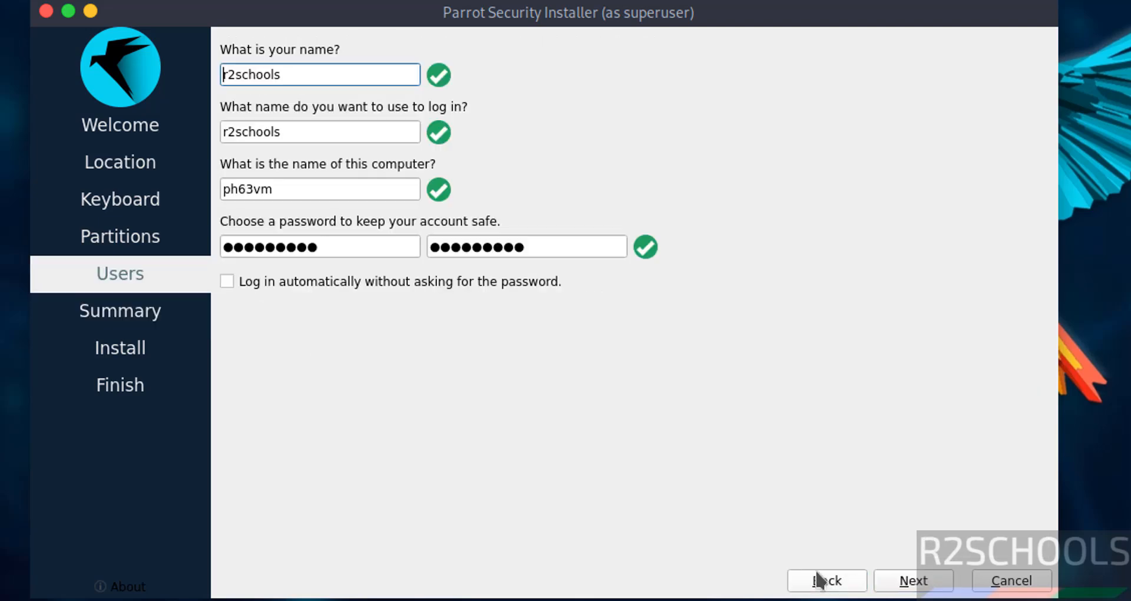
# Step: Start the Parrot OS 6.3 installation from the Summary and confirm Install now
pyautogui.click(909, 583)
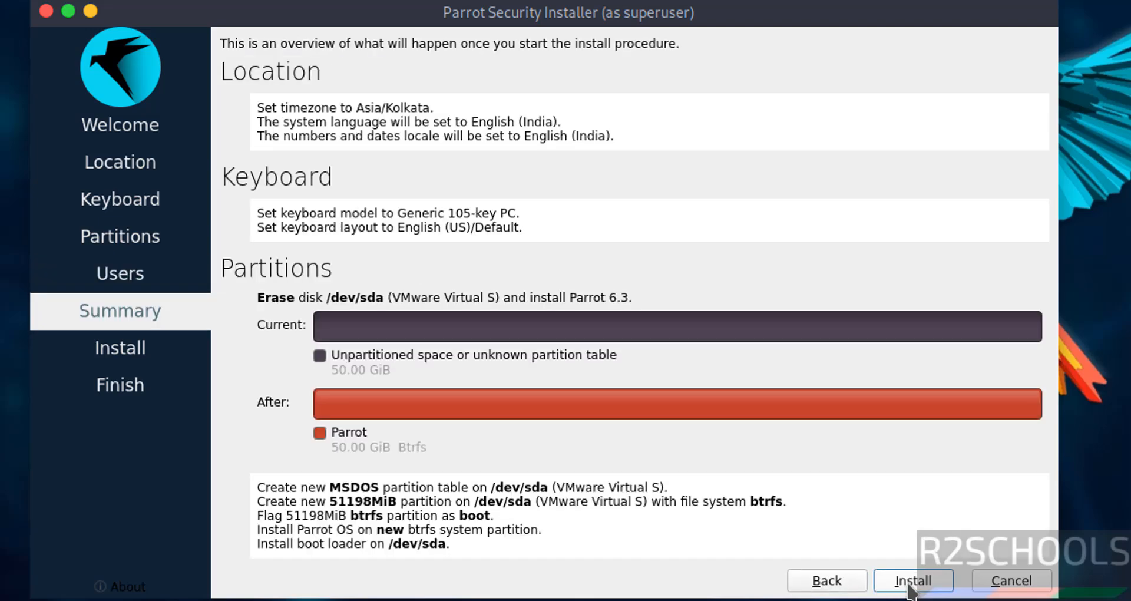
pyautogui.click(910, 583)
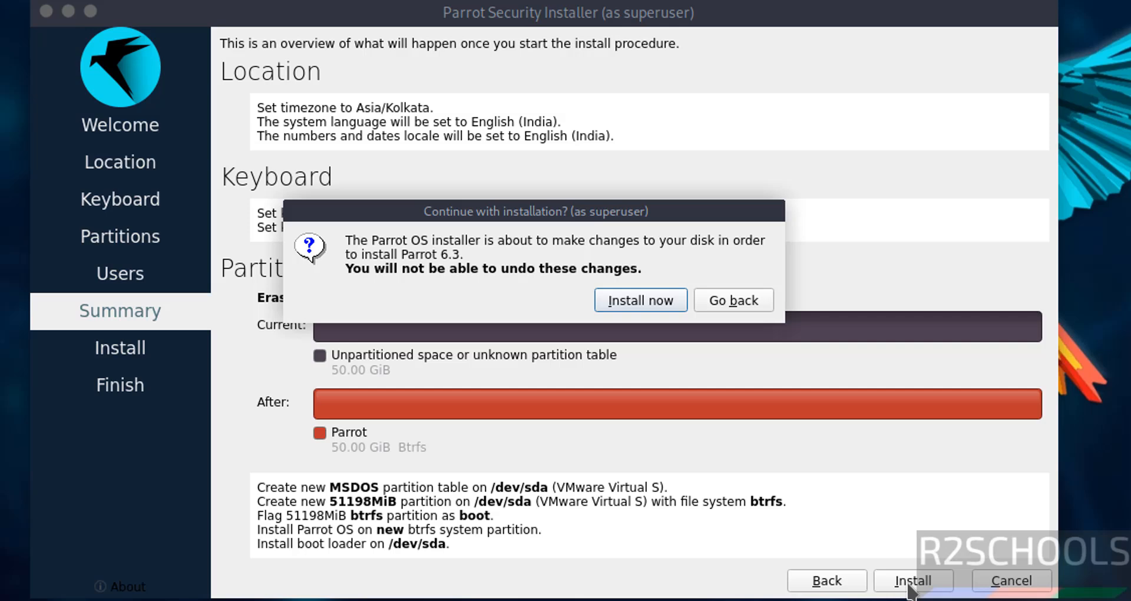
pyautogui.click(612, 298)
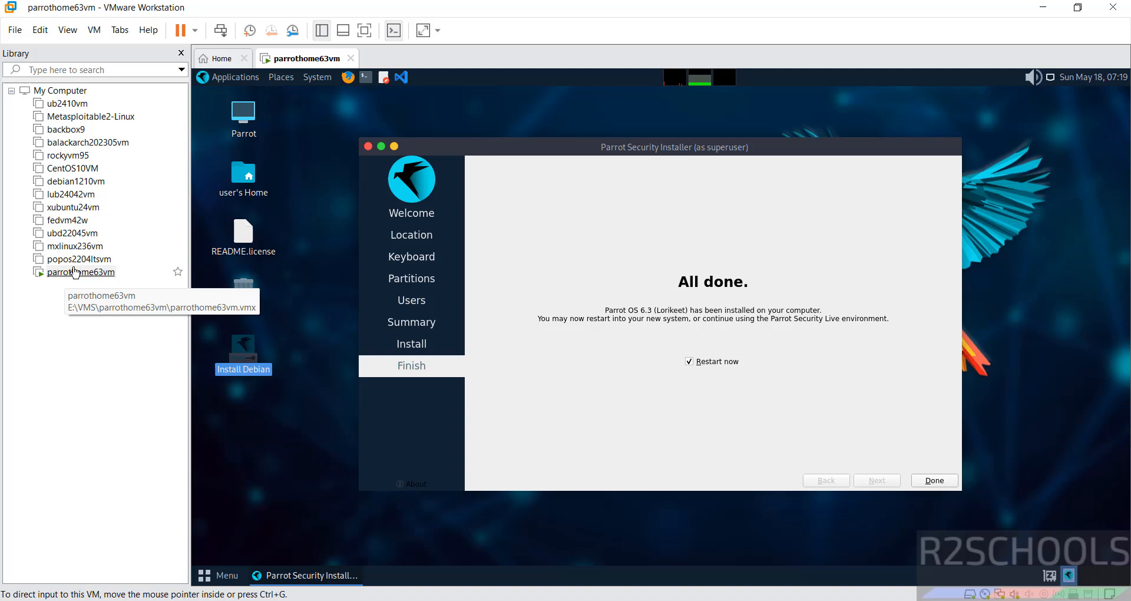
# Step: Disconnect the ISO from the CD/DVD (SATA) drive, then finish the installer to restart
pyautogui.rightClick(75, 272)
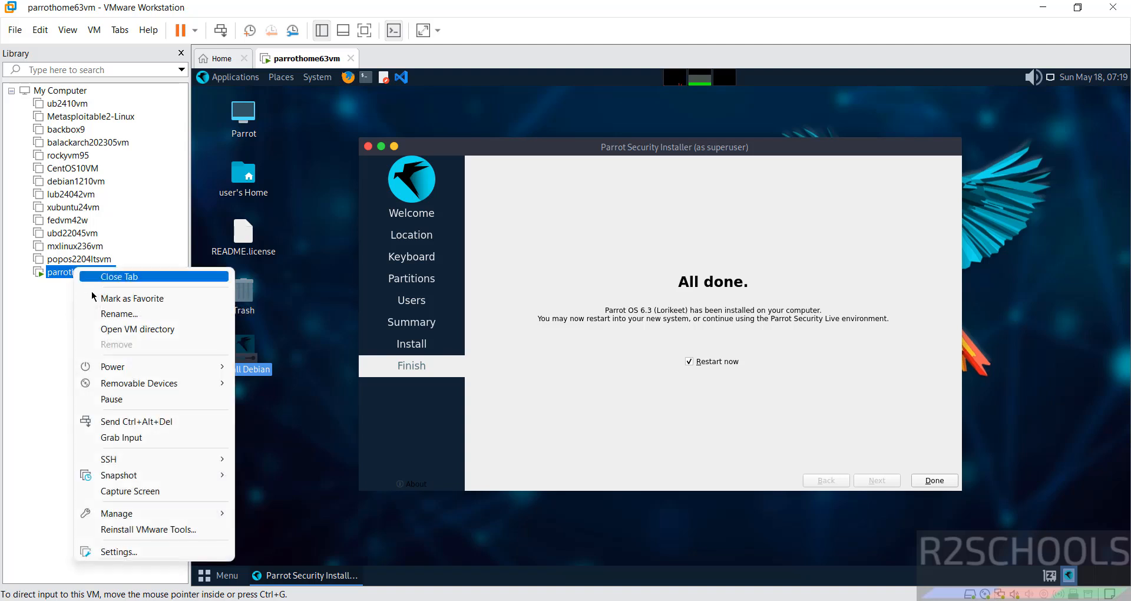
pyautogui.click(114, 554)
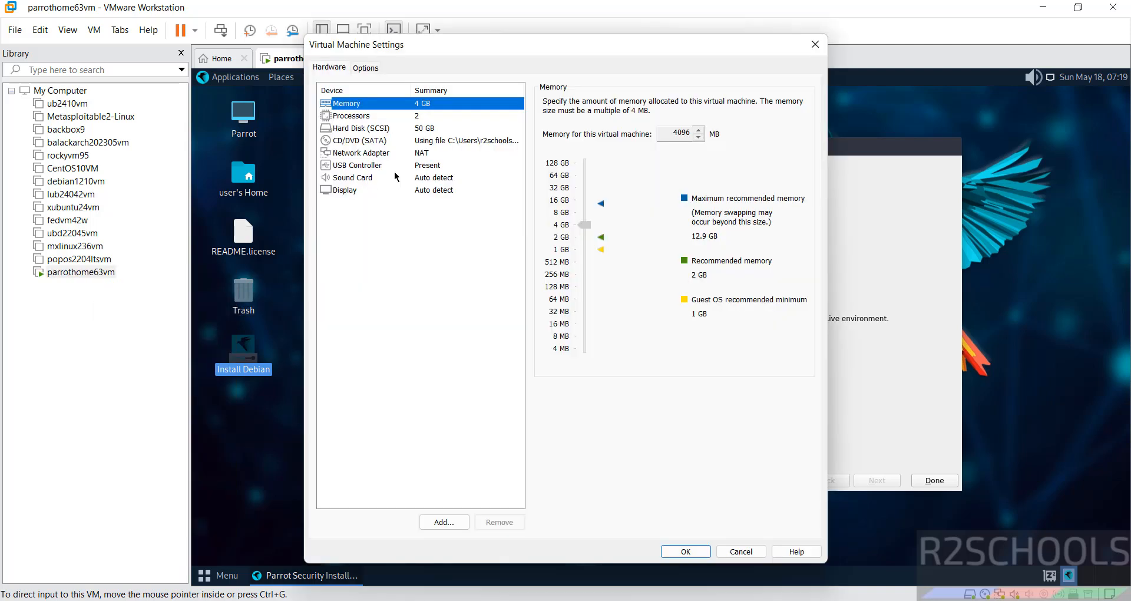
pyautogui.click(377, 140)
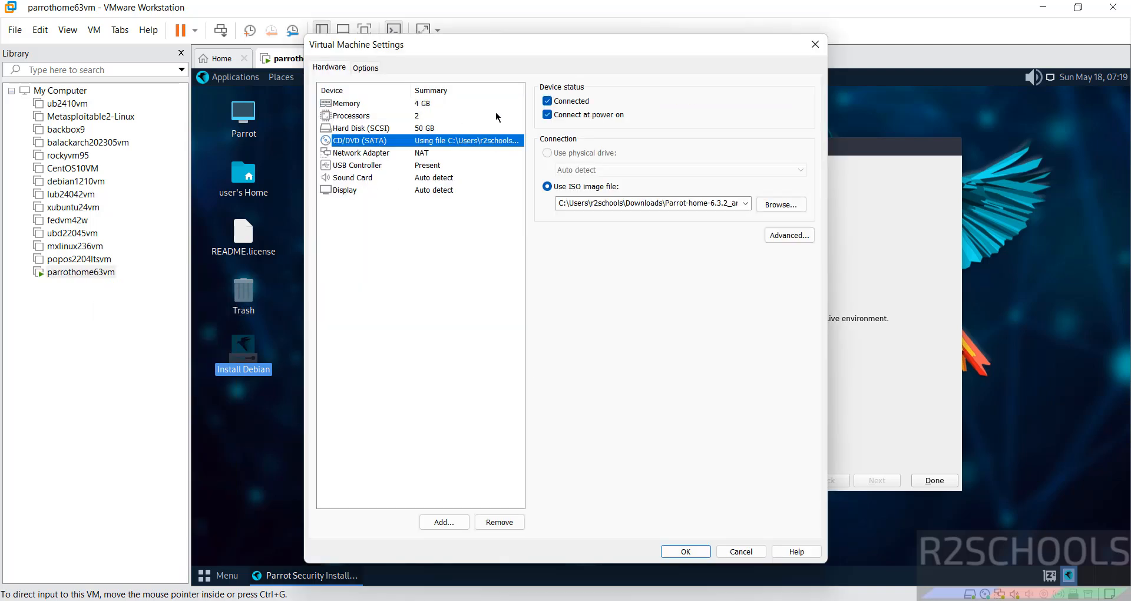
pyautogui.click(556, 105)
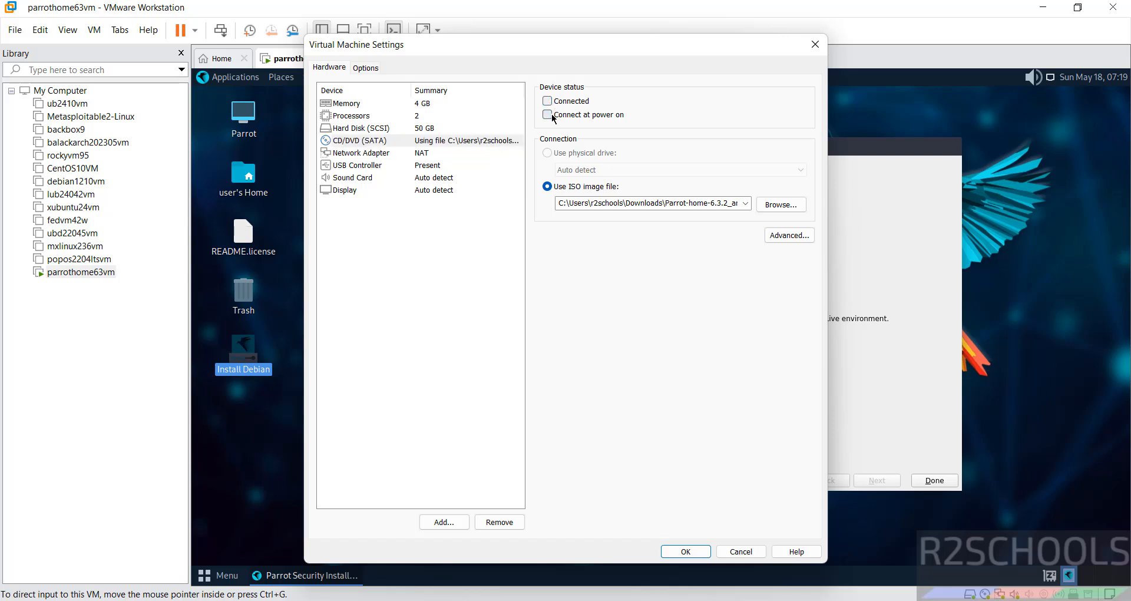
pyautogui.click(697, 542)
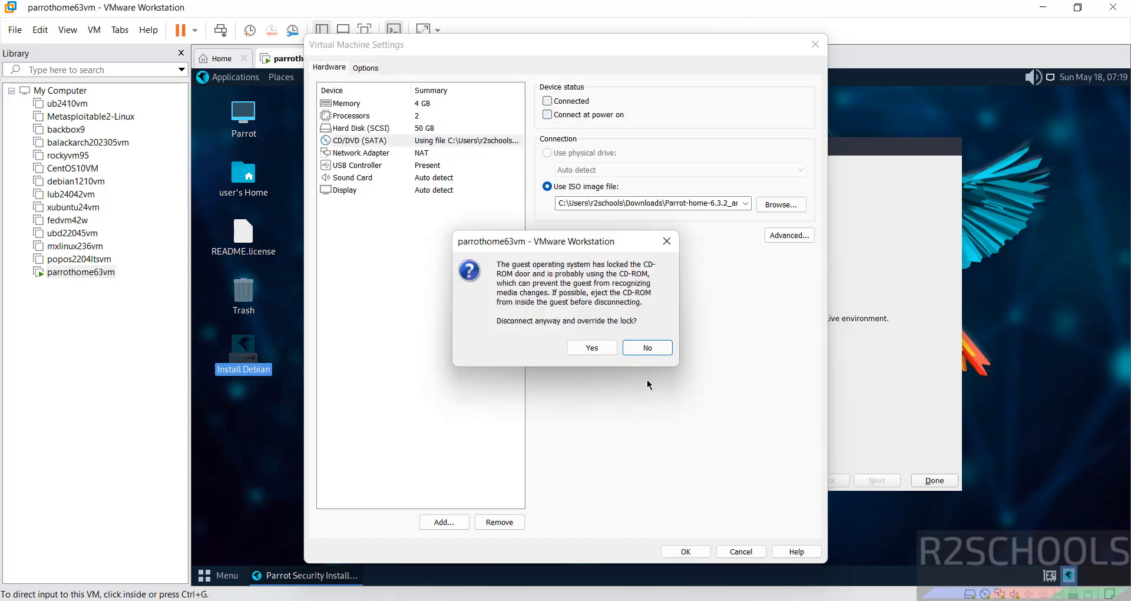
pyautogui.click(599, 350)
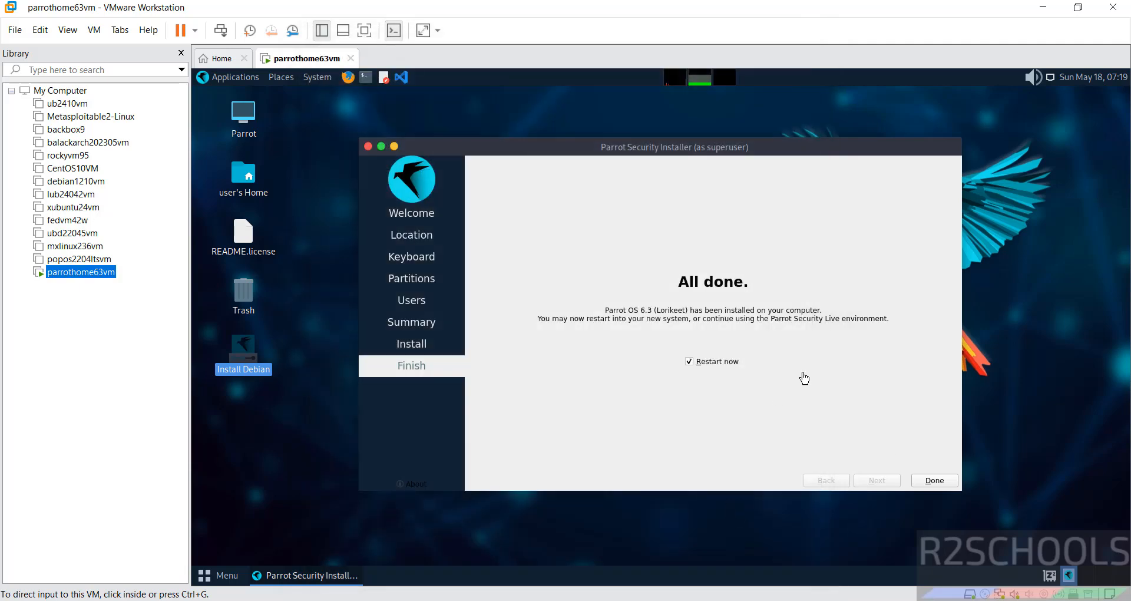
pyautogui.click(935, 480)
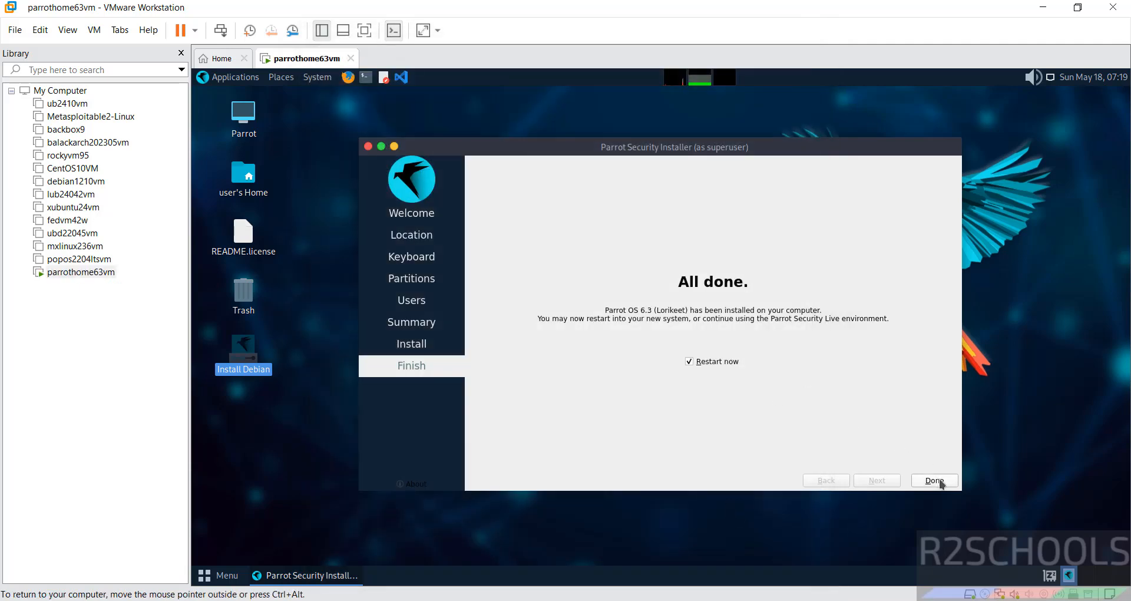
pyautogui.click(941, 482)
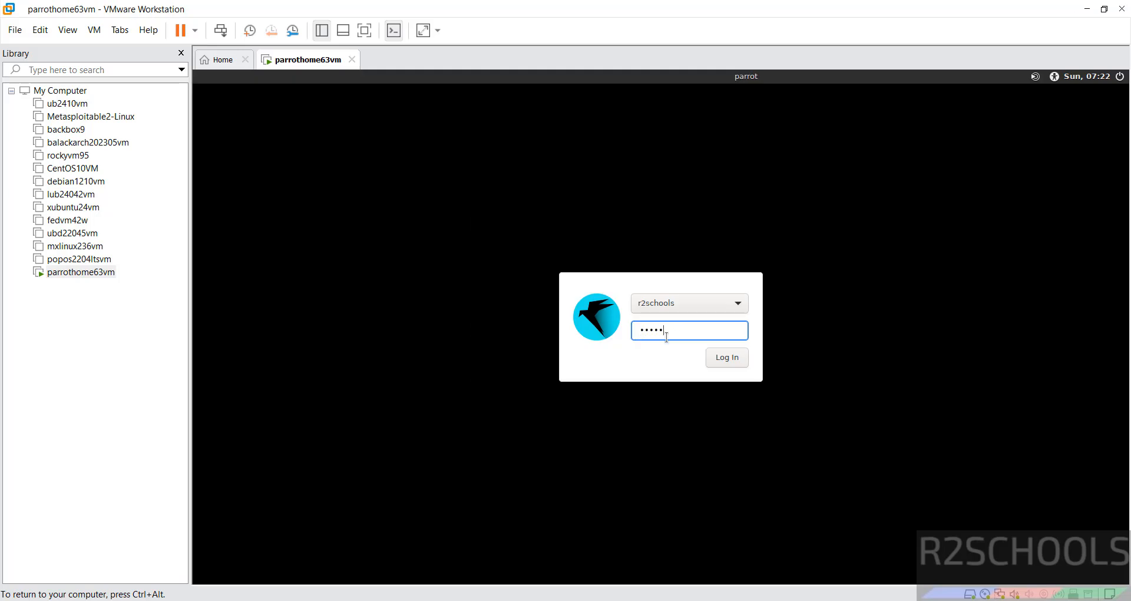
# Step: Log in to the new Parrot session and close the Parrot Updater notification
pyautogui.press('Return')
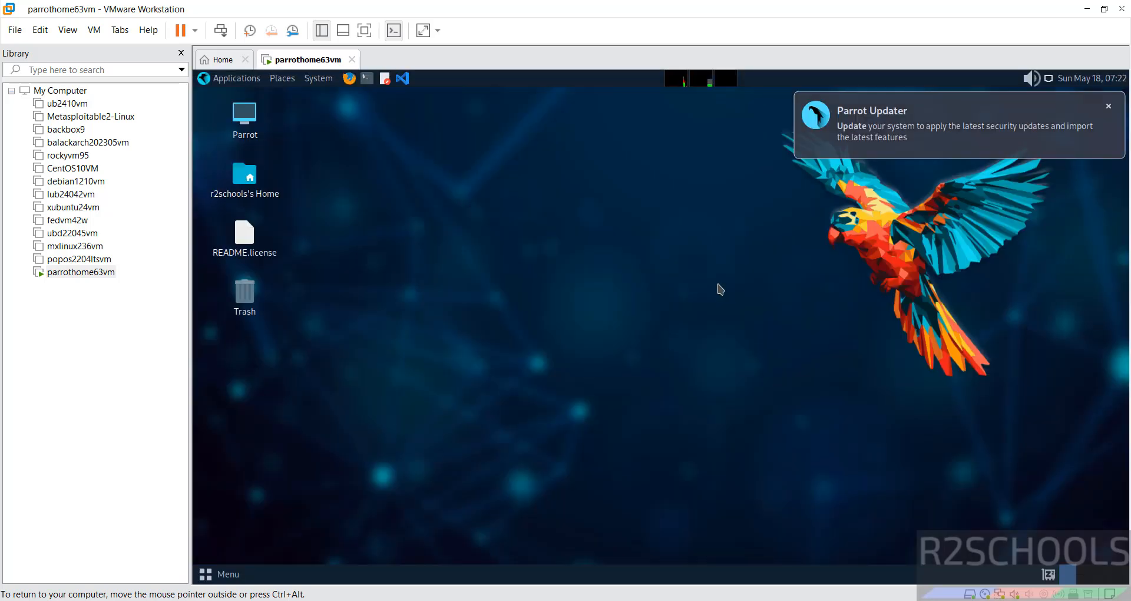
pyautogui.click(1109, 108)
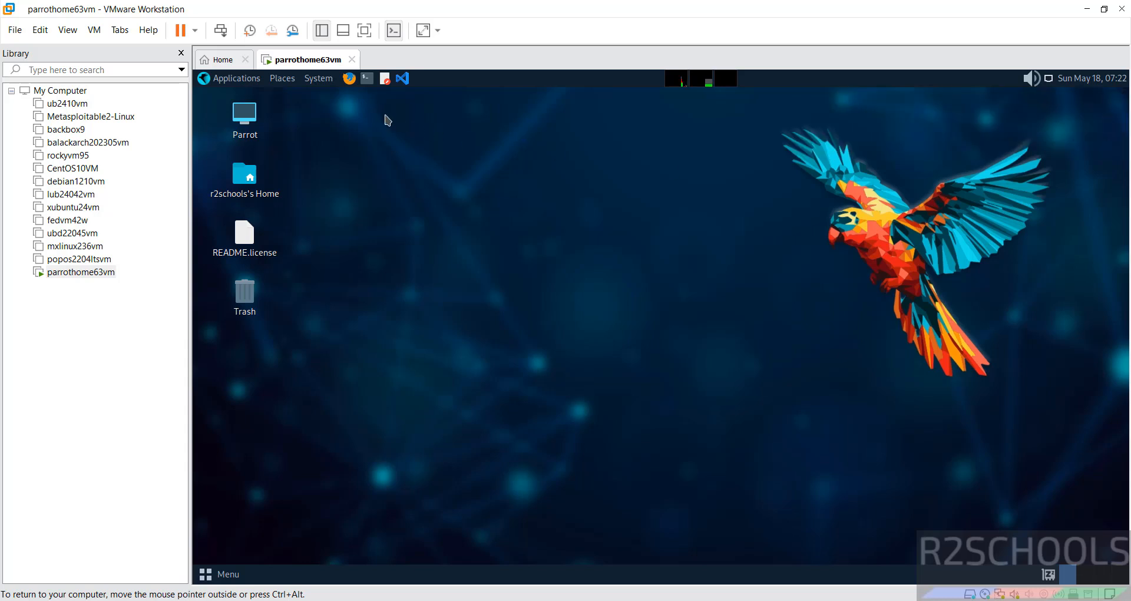
# Step: Open MATE Terminal and set its Default profile font to a custom Monospace Regular 12
pyautogui.click(365, 83)
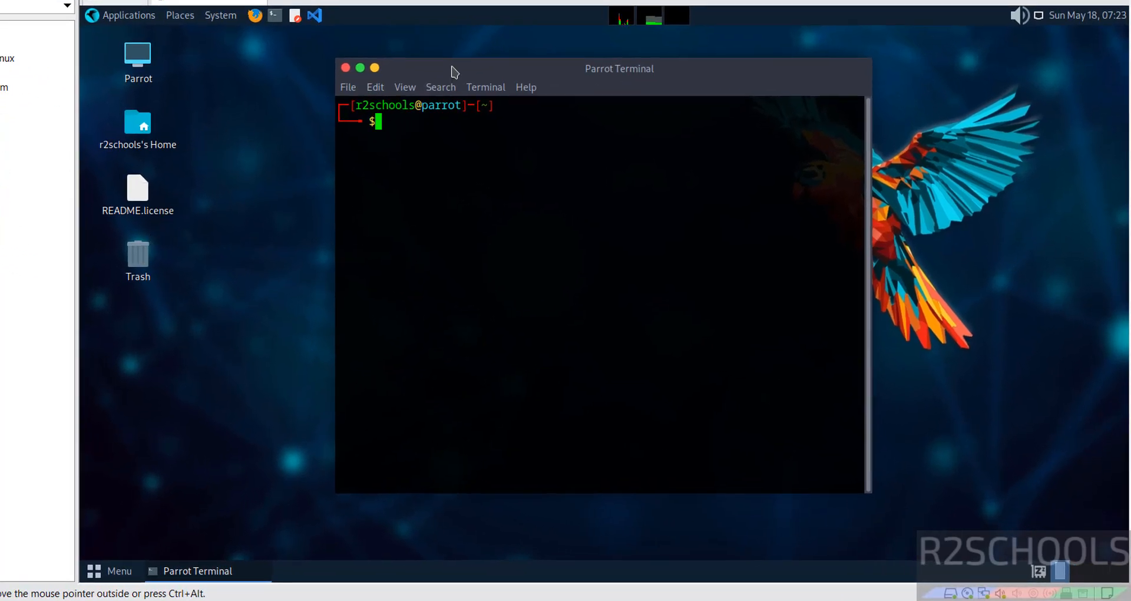
pyautogui.moveTo(452, 70); pyautogui.dragTo(217, 39)
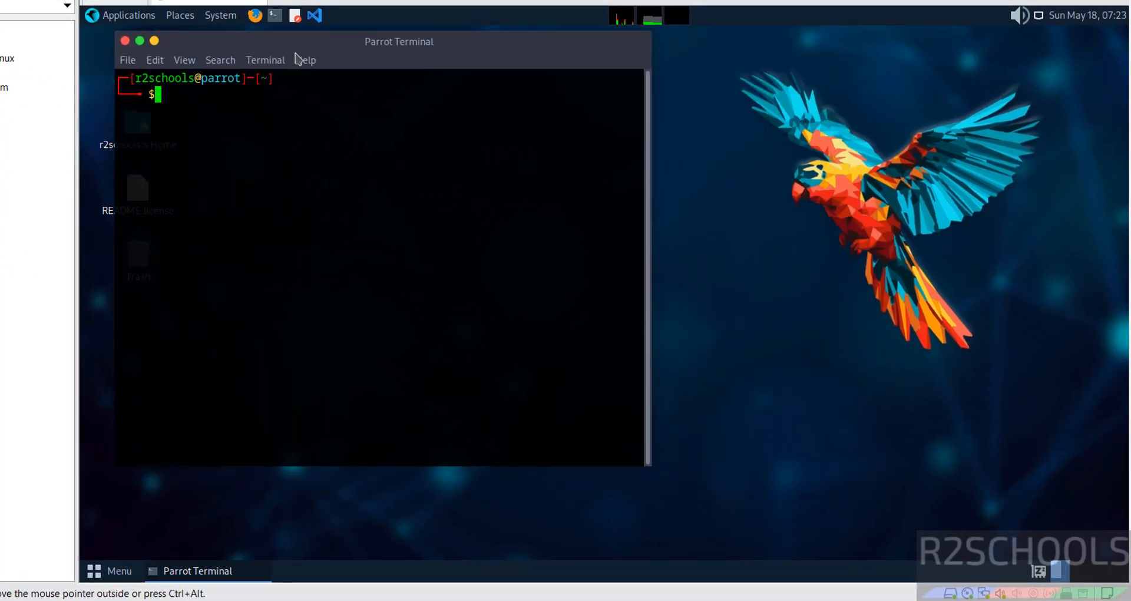
pyautogui.click(155, 62)
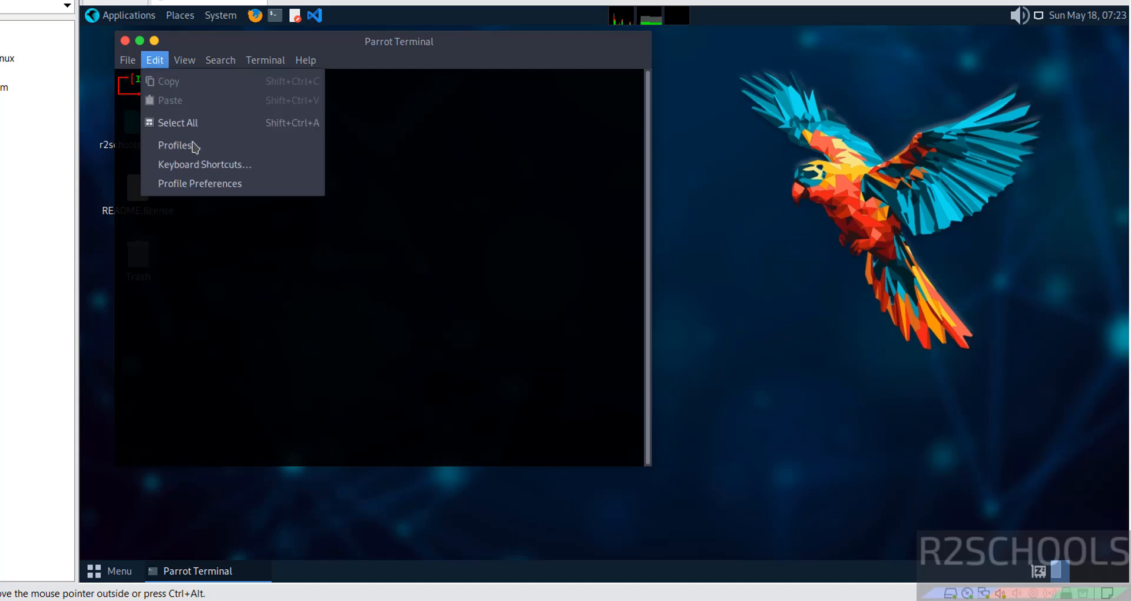
pyautogui.click(186, 186)
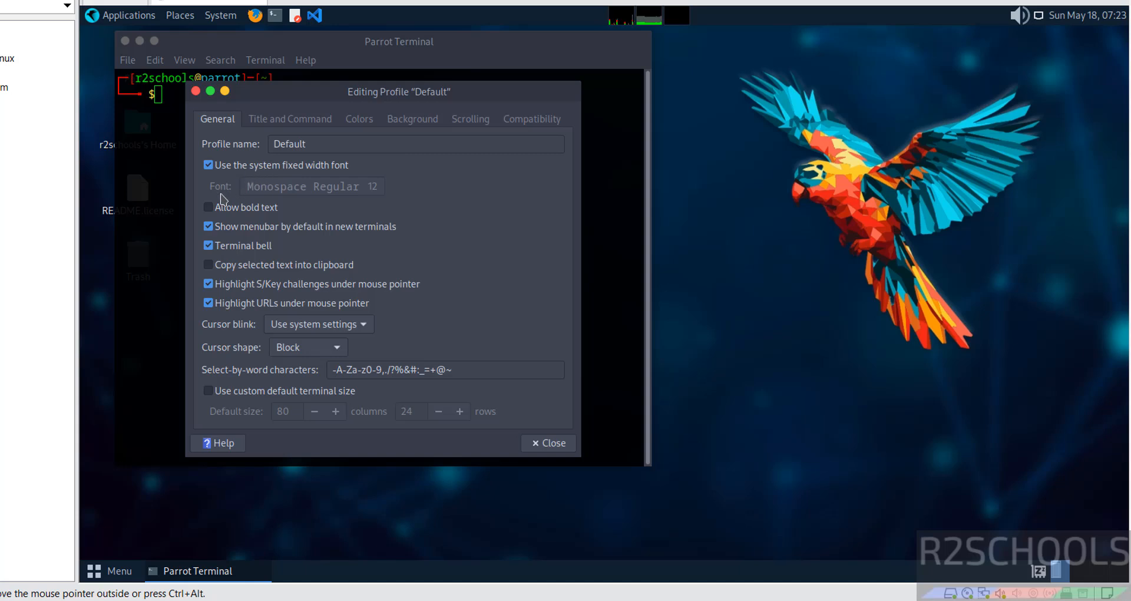
pyautogui.click(210, 166)
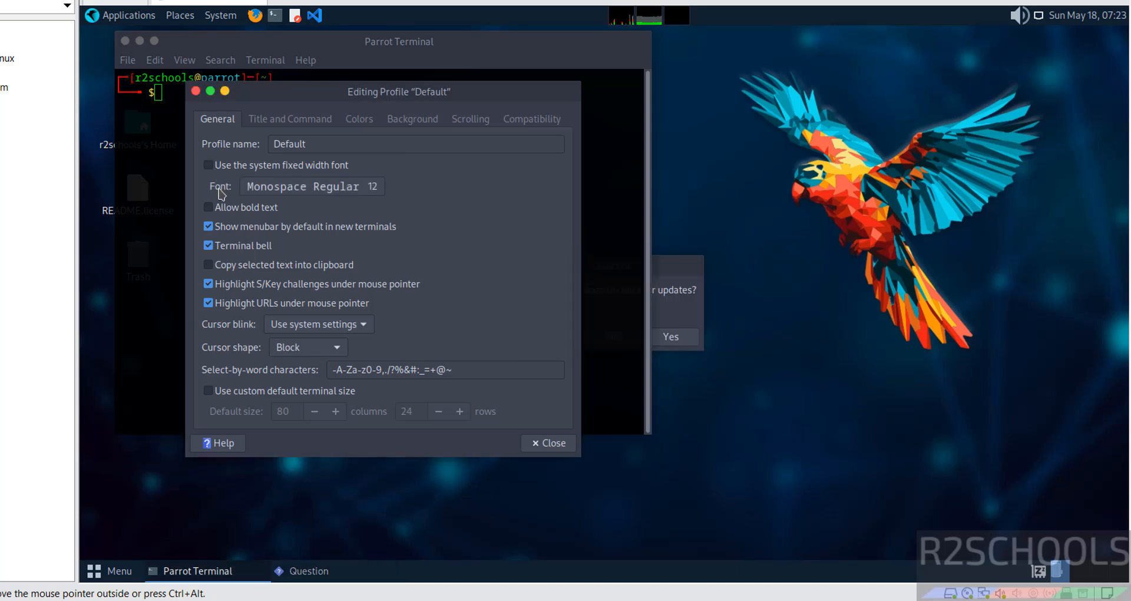
pyautogui.click(265, 189)
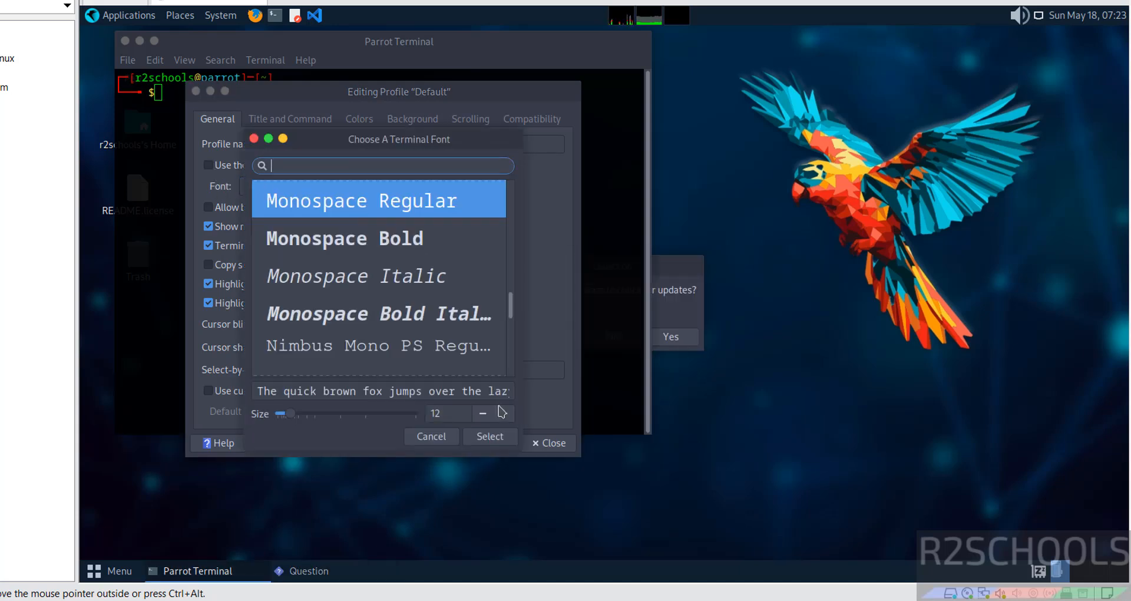
pyautogui.click(478, 438)
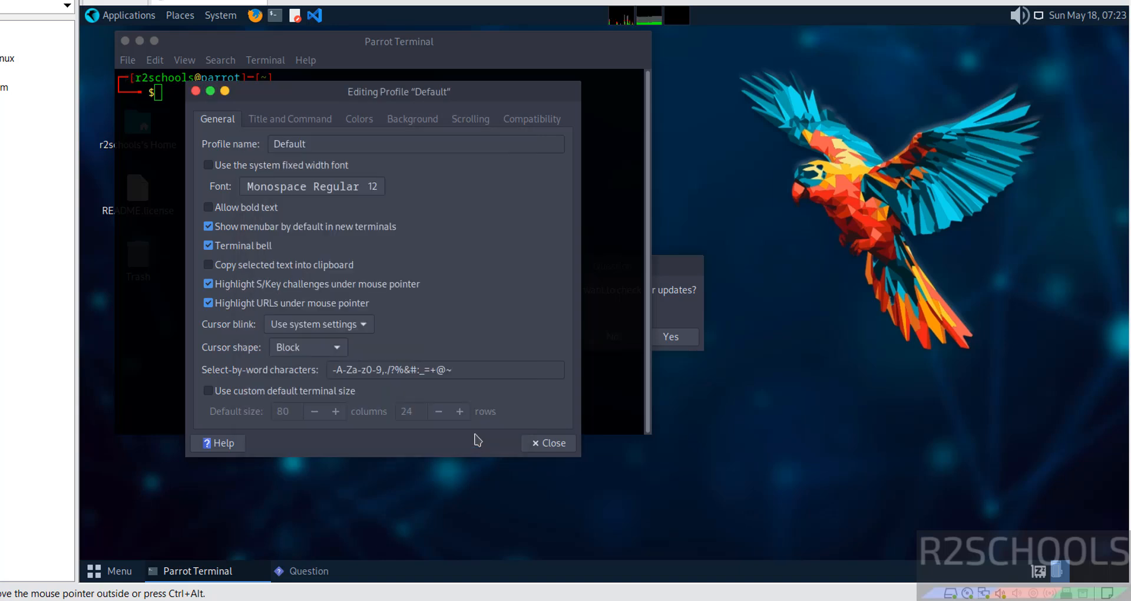
pyautogui.click(533, 443)
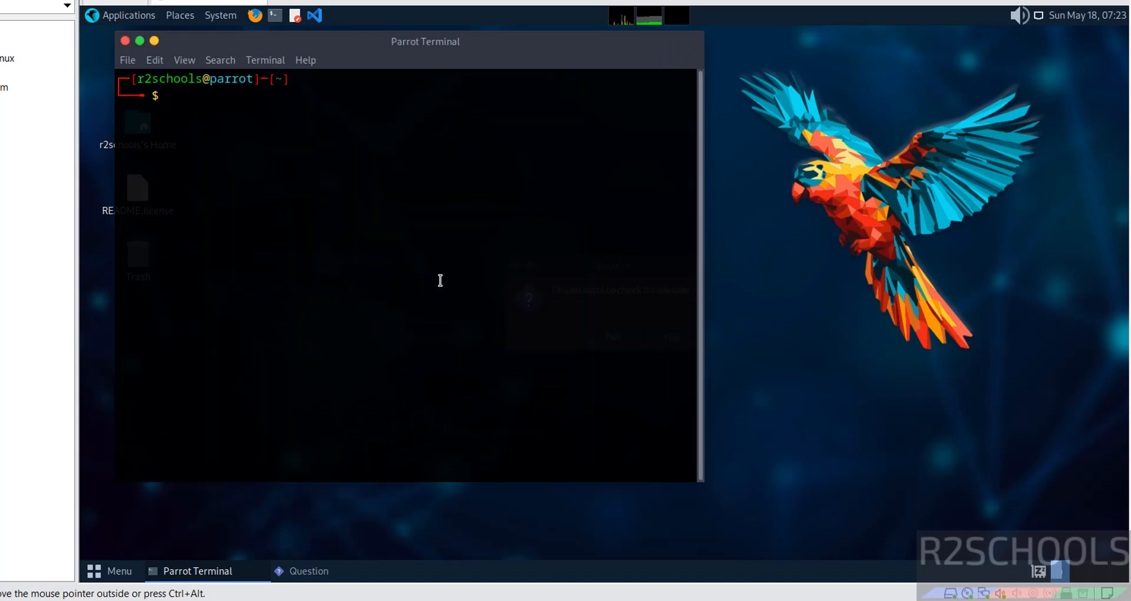
# Step: View /etc/os-release to confirm Parrot Security 6.3, then run ifconfig
pyautogui.write('more /etc/o')
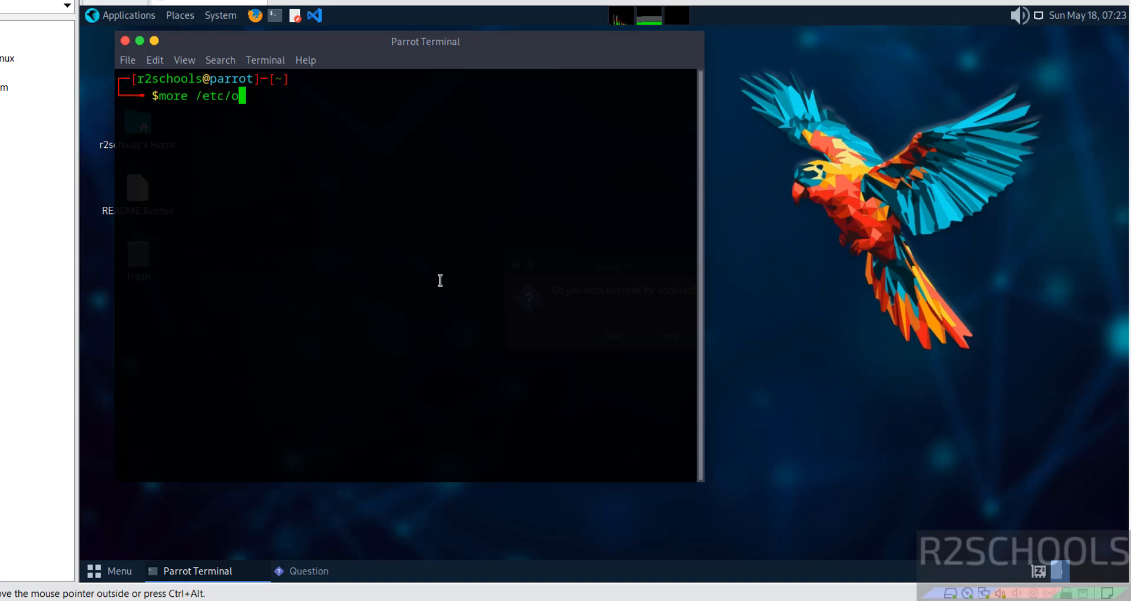
pyautogui.write('s-release')
pyautogui.press('Return')
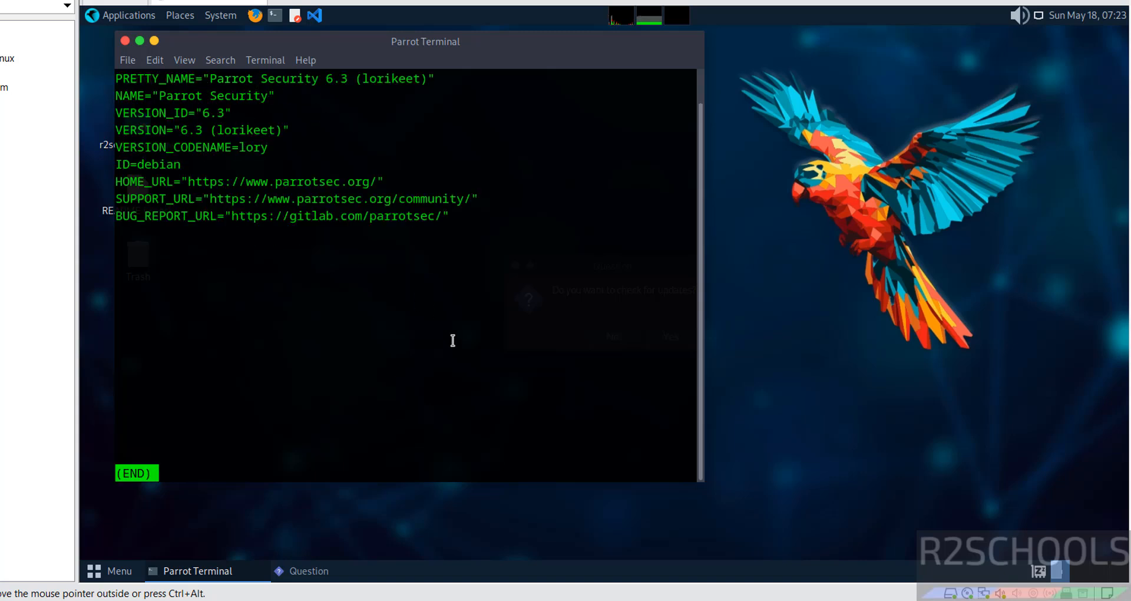
pyautogui.press('q')
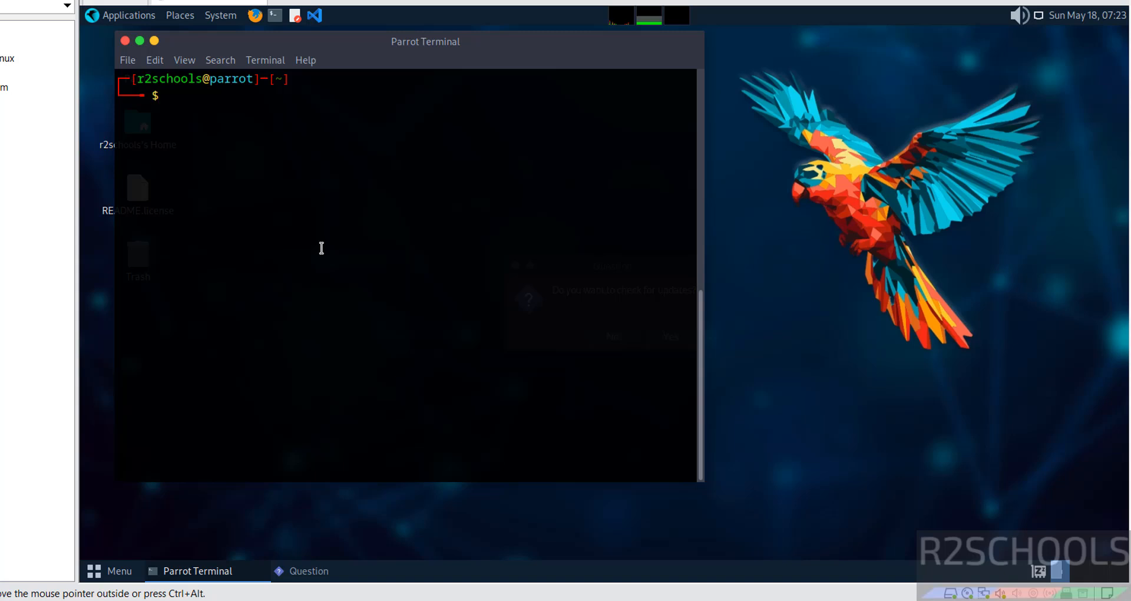
pyautogui.write('fconfig')
pyautogui.press('Return')
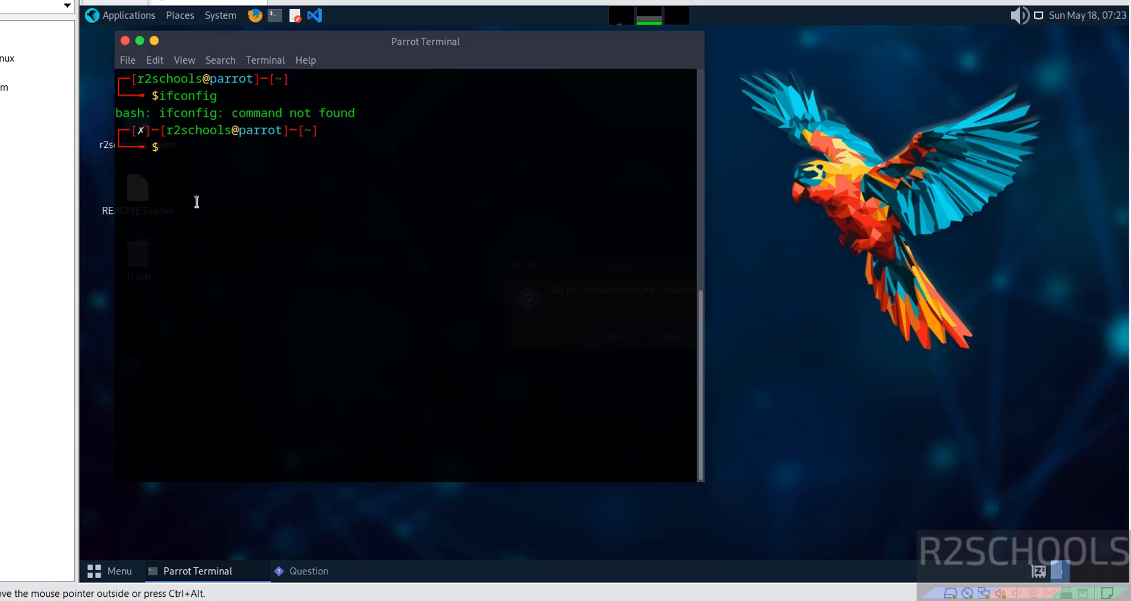
# Step: Run sudo apt install net-tools with the password, then clear the terminal
pyautogui.write('sudo apt install net-')
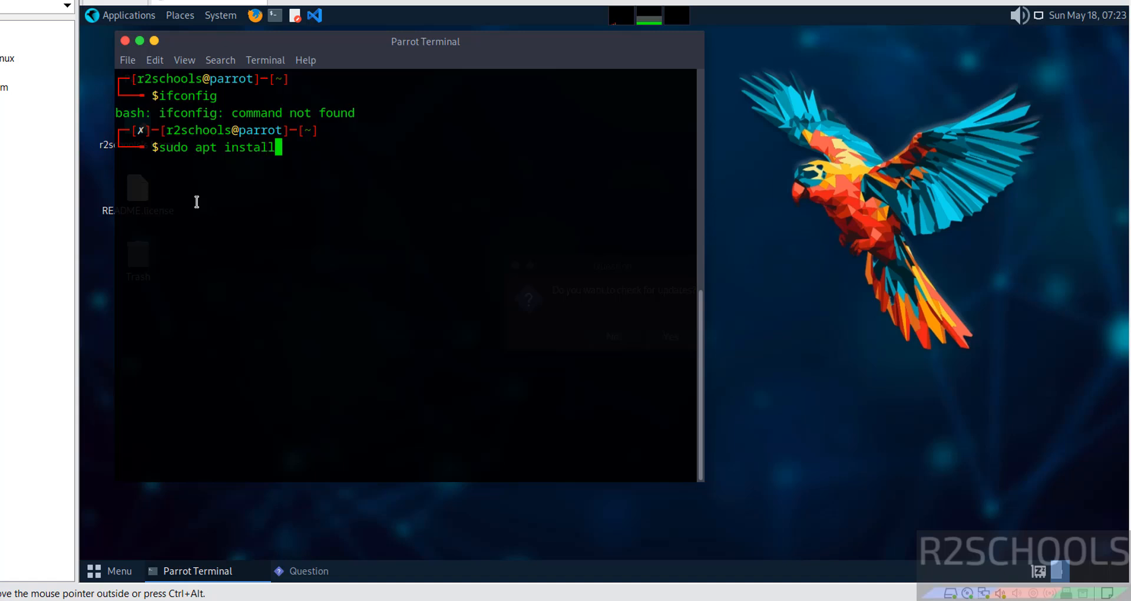
pyautogui.write('tools')
pyautogui.press('Return')
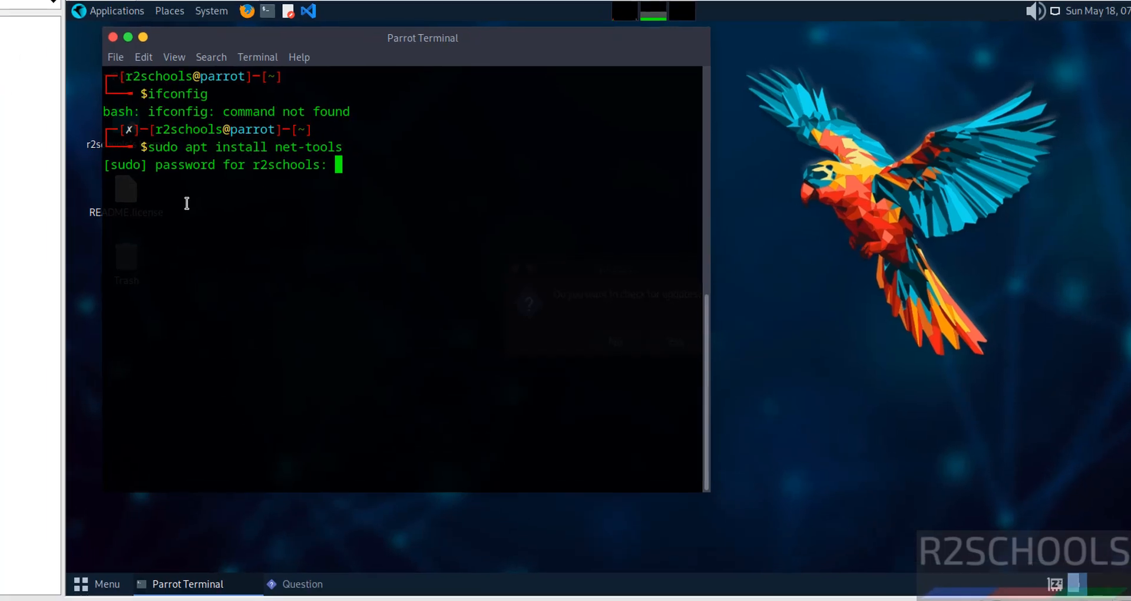
pyautogui.press('Return')
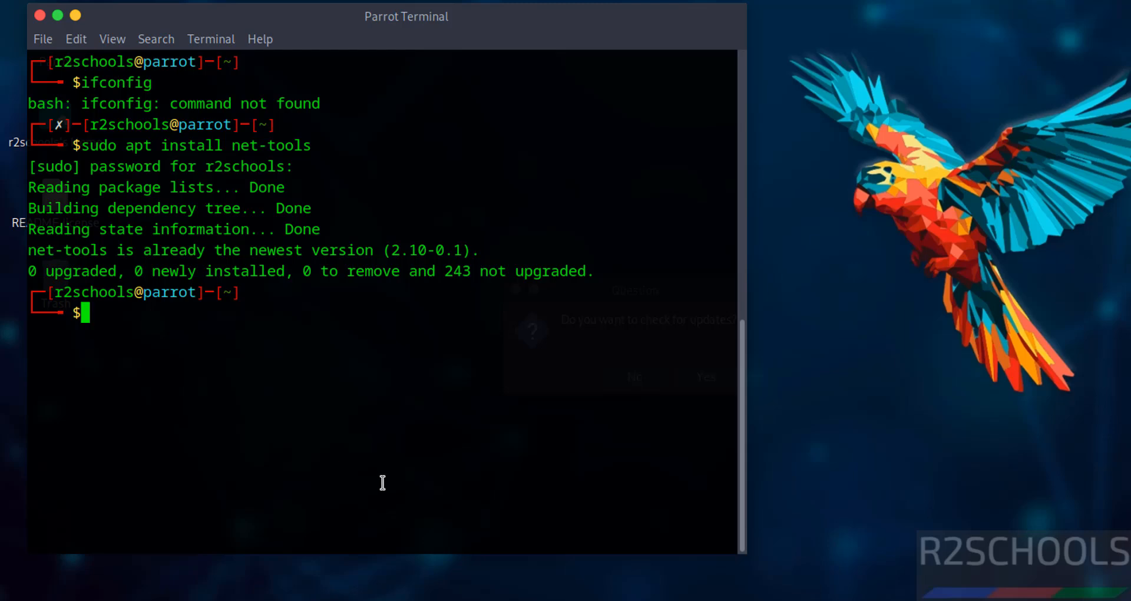
pyautogui.hotkey('ctrl', 'l')
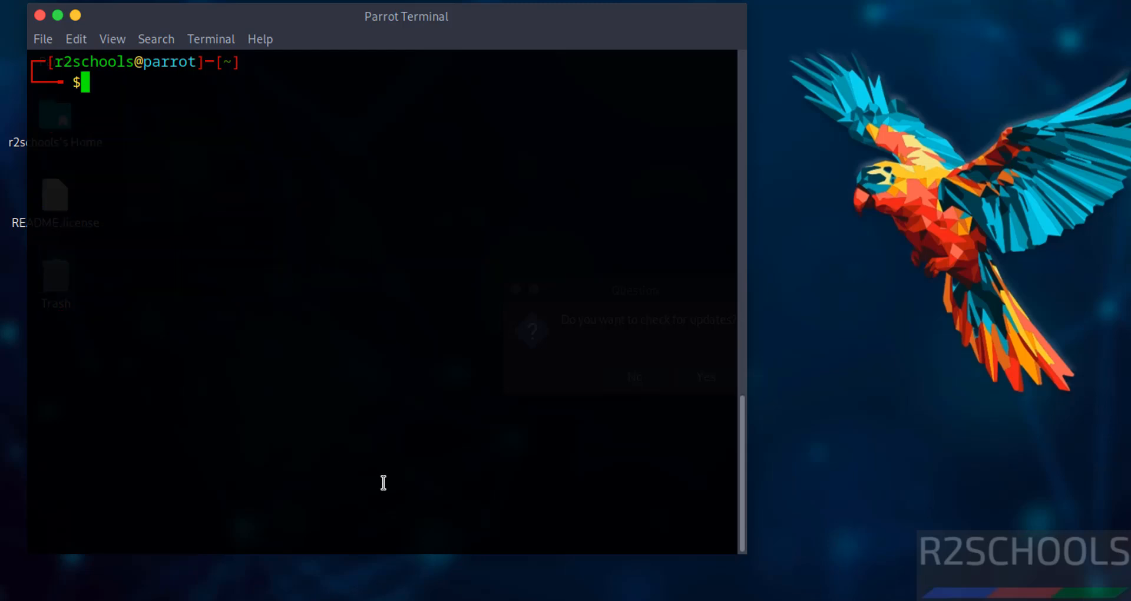
# Step: List the VM's network addresses with ip addr, then clear the terminal
pyautogui.write('ip addr')
pyautogui.press('Return')
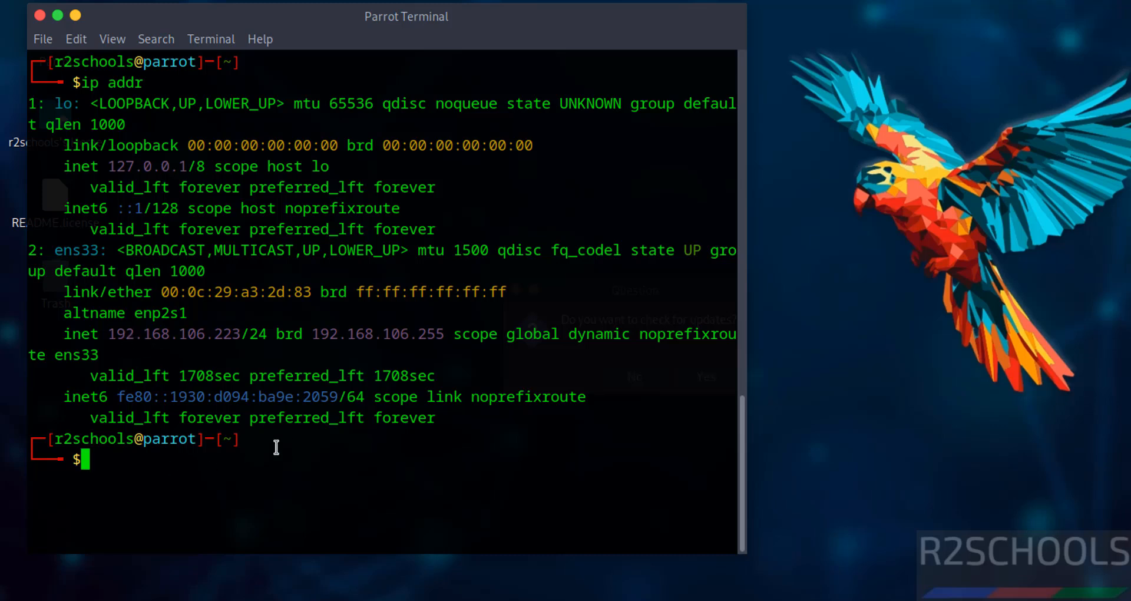
pyautogui.hotkey('ctrl', 'l')
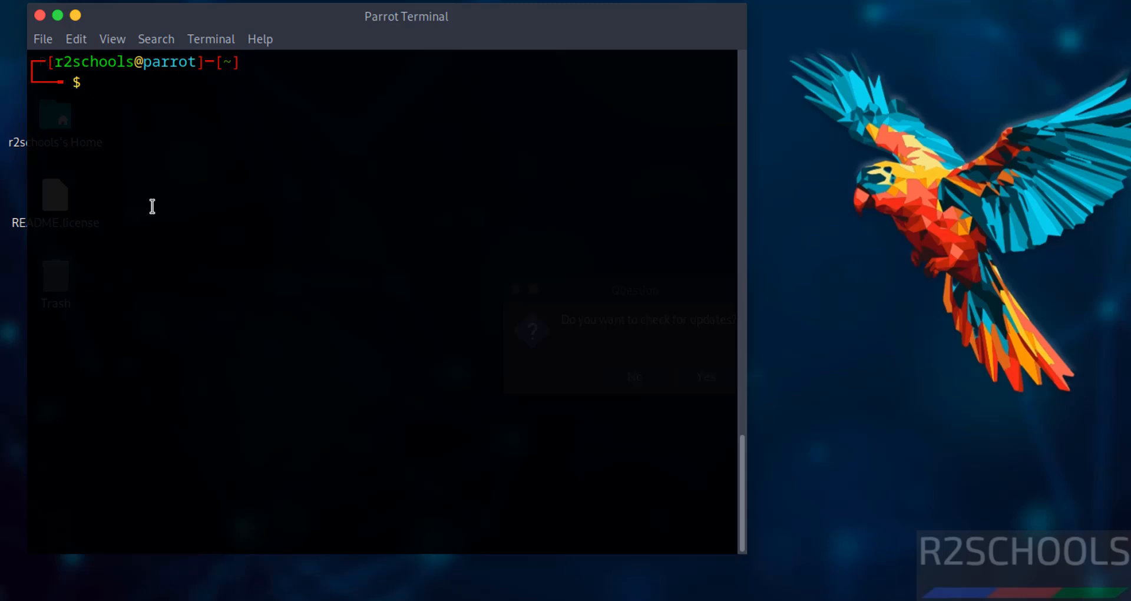
# Step: Run sudo apt update && sudo apt upgrade and confirm with y to install the 243 upgrades
pyautogui.write('sudo apt update ')
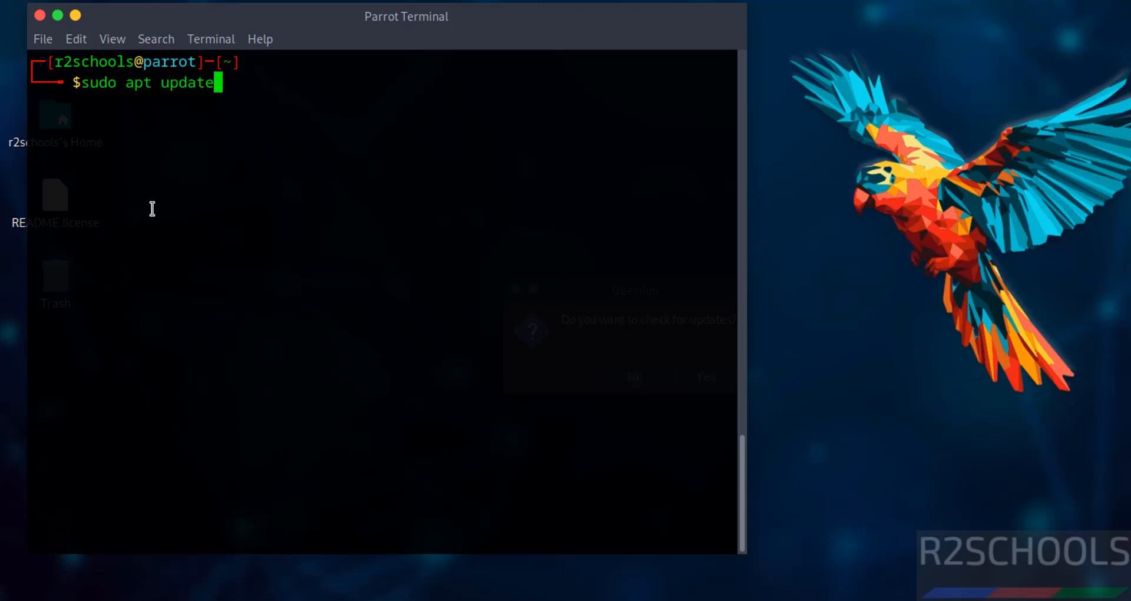
pyautogui.write('&& sudo ap')
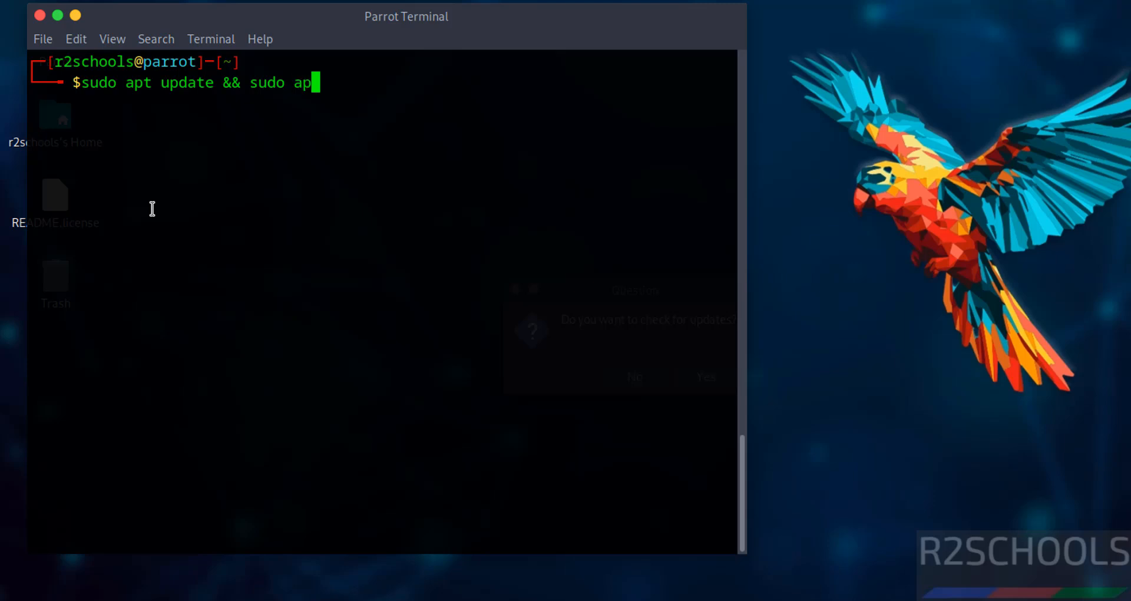
pyautogui.write('t upgrade')
pyautogui.press('Return')
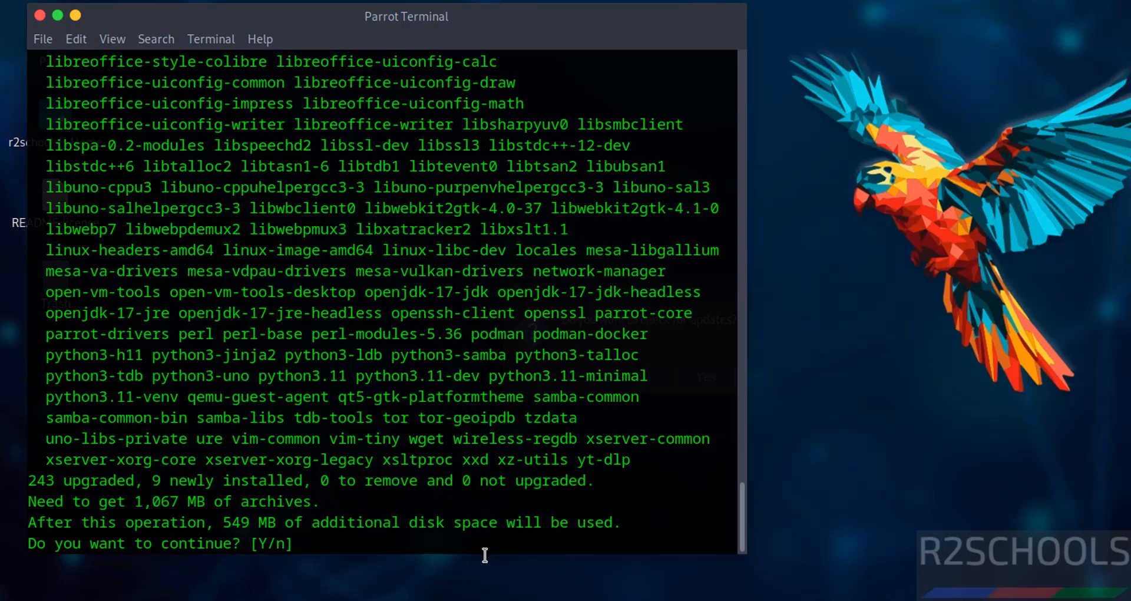
pyautogui.write('y')
pyautogui.press('Return')
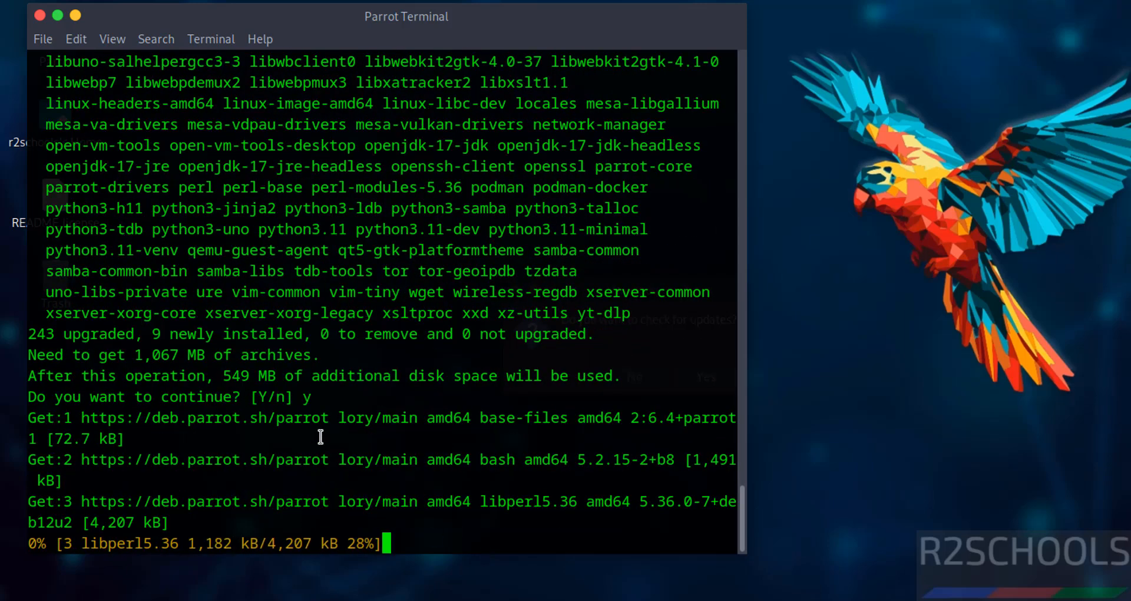